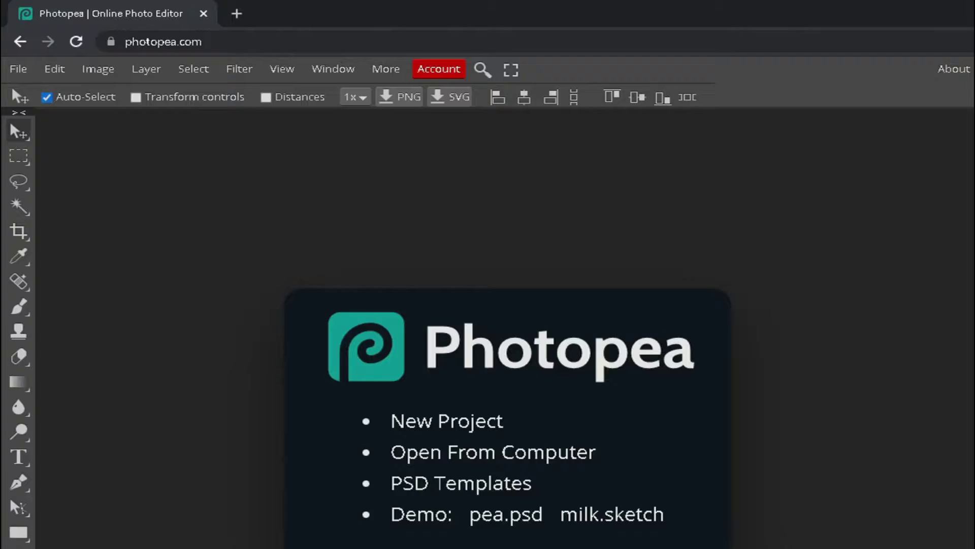
Load Banner_tuturial.psd into Photopea by dragging it from the download bar onto the canvas.
{"action": "key", "text": "ctrl+l"}
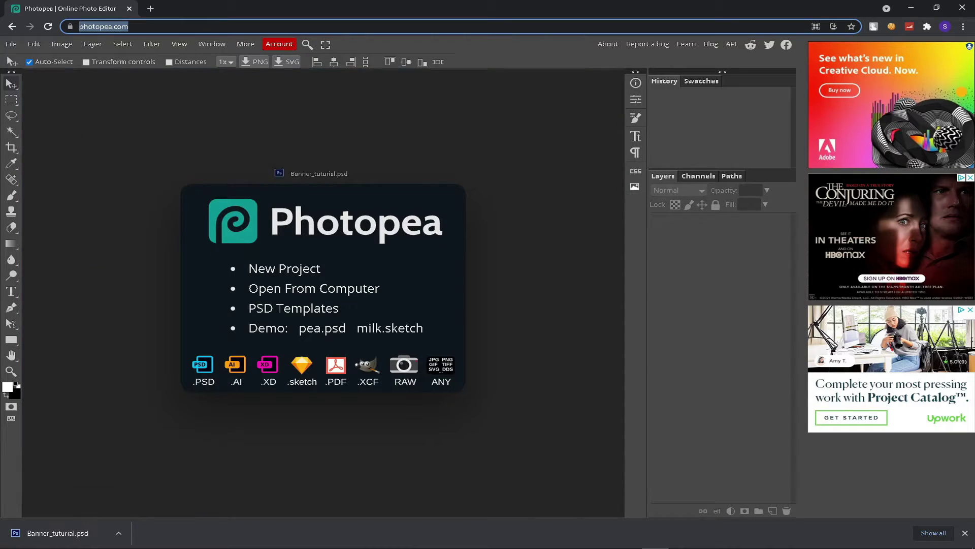
{"action": "left_click_drag", "start_coordinate": [150, 158], "coordinate": [183, 128]}
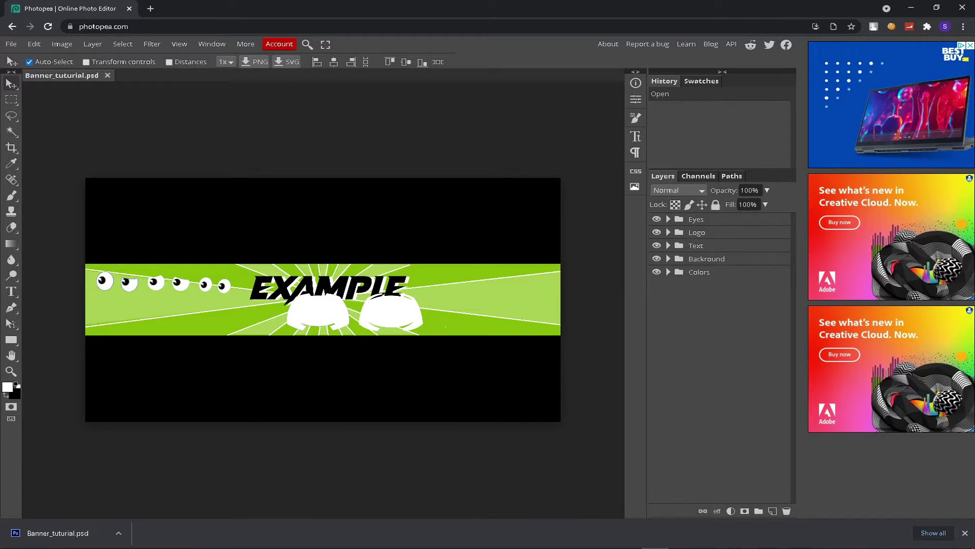
Expand the Logo group, hide Old Logo, select New logo, and pick the Magic Wand.
{"action": "left_click", "coordinate": [668, 232]}
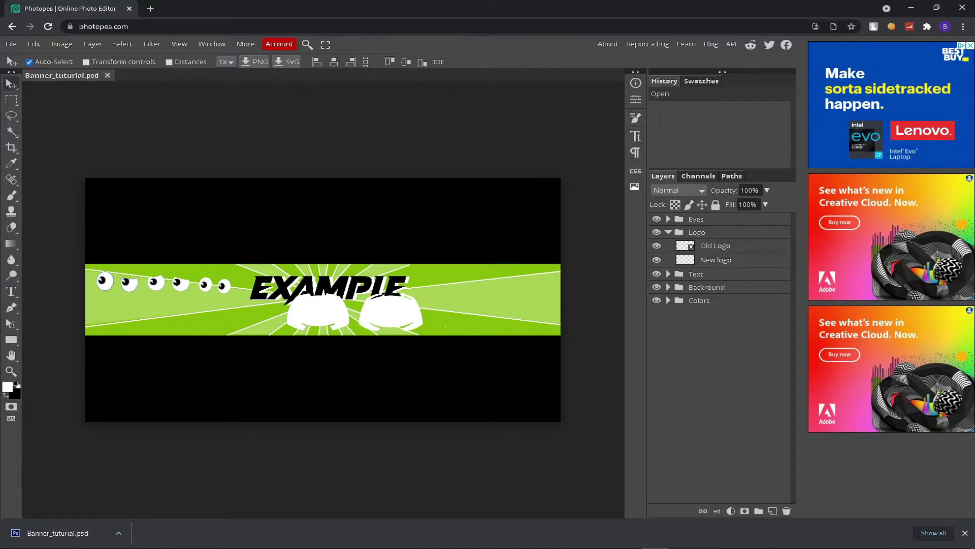
{"action": "left_click", "coordinate": [655, 246]}
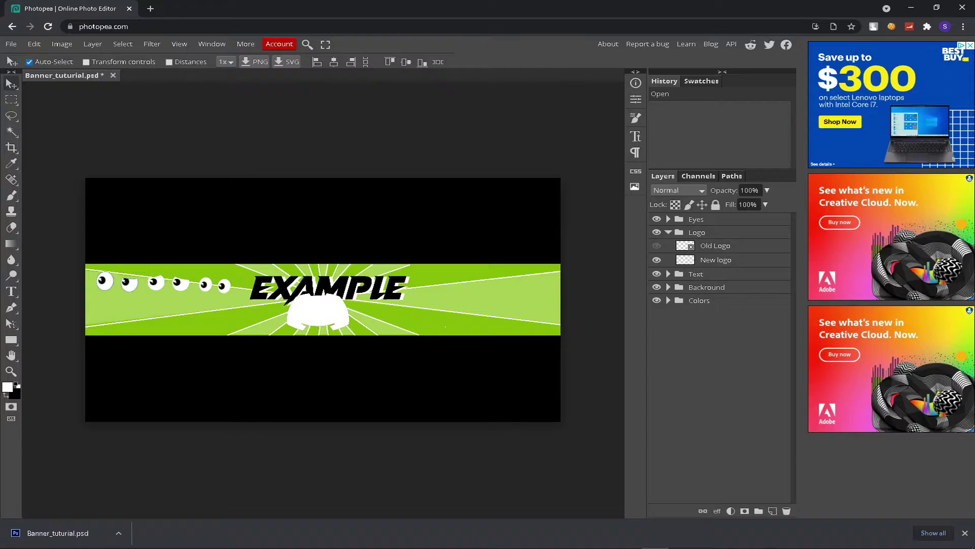
{"action": "left_click", "coordinate": [719, 260]}
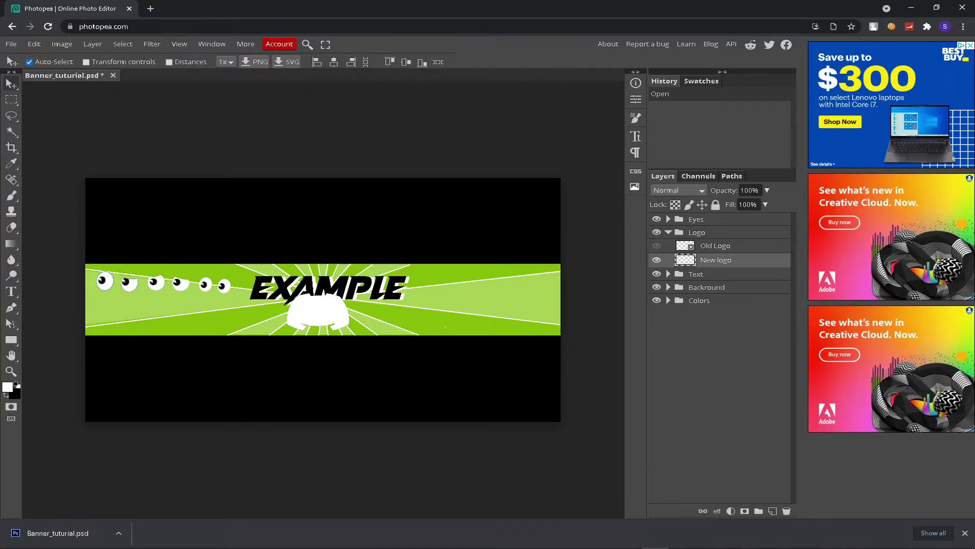
{"action": "left_click", "coordinate": [12, 131]}
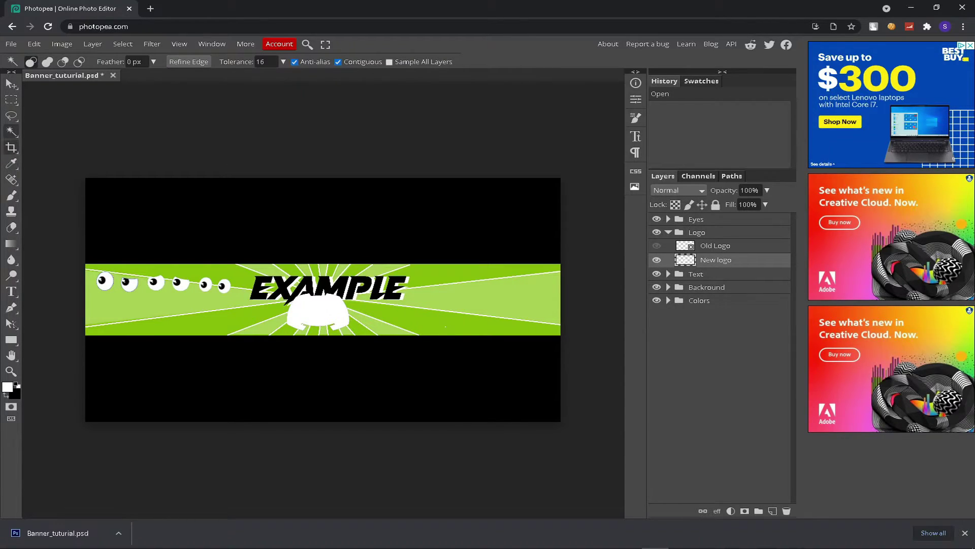
Select the white blob with the Magic Wand and set the foreground colour to cyan.
{"action": "left_click", "coordinate": [335, 308]}
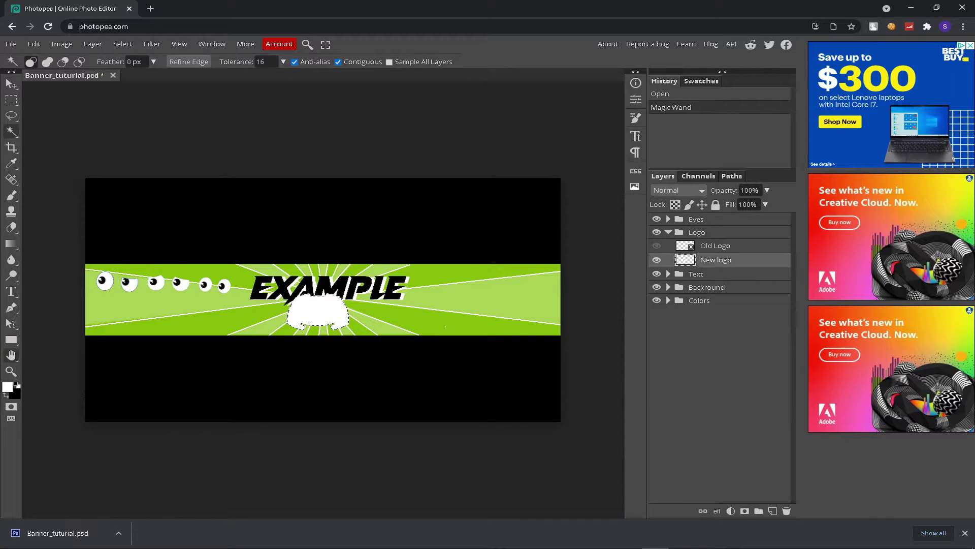
{"action": "left_click", "coordinate": [11, 388]}
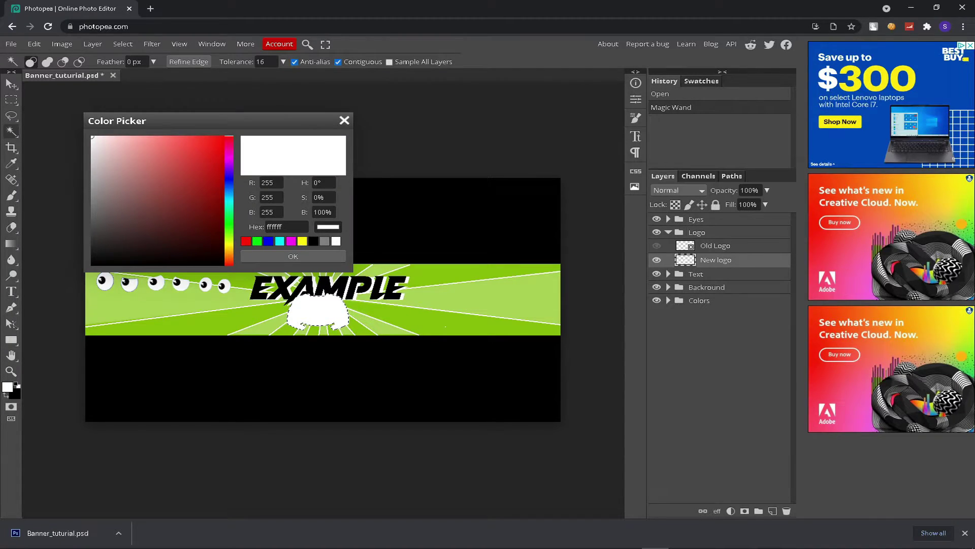
{"action": "left_click_drag", "start_coordinate": [229, 141], "coordinate": [229, 197]}
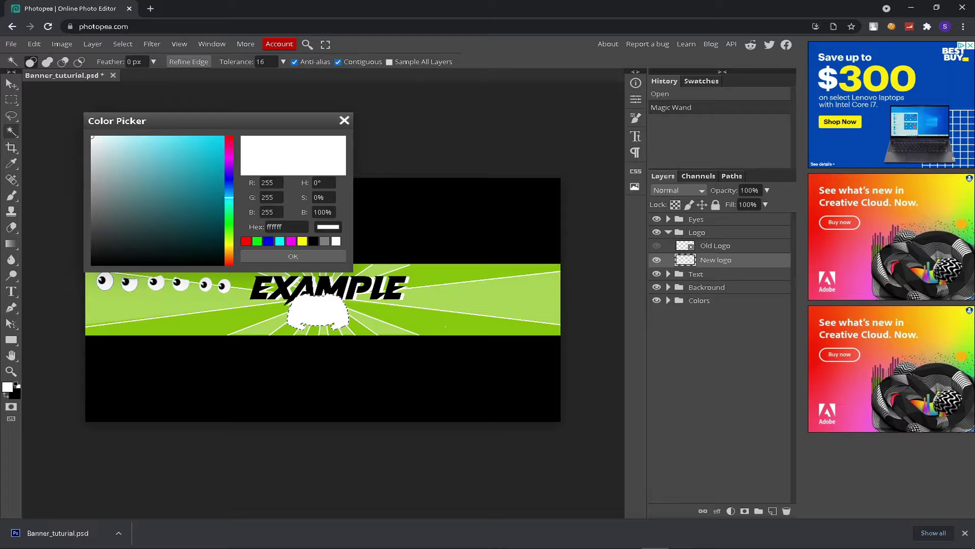
{"action": "left_click", "coordinate": [219, 141]}
{"action": "left_click", "coordinate": [292, 257]}
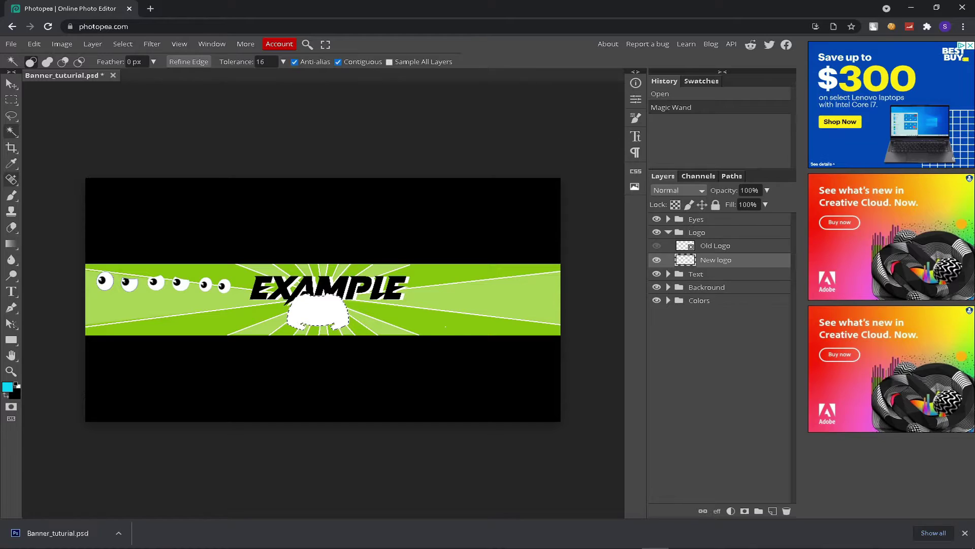
Fill the selected blob with cyan using a brush enlarged in the options bar.
{"action": "left_click", "coordinate": [11, 195]}
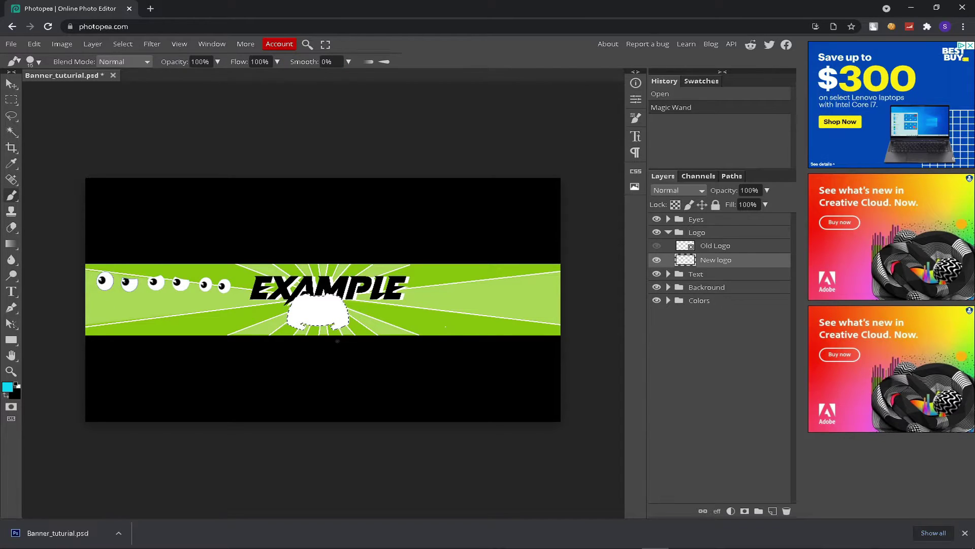
{"action": "mouse_move", "coordinate": [289, 319]}
{"action": "left_mouse_down"}
{"action": "mouse_move", "coordinate": [343, 305]}
{"action": "mouse_move", "coordinate": [346, 326]}
{"action": "left_mouse_up"}
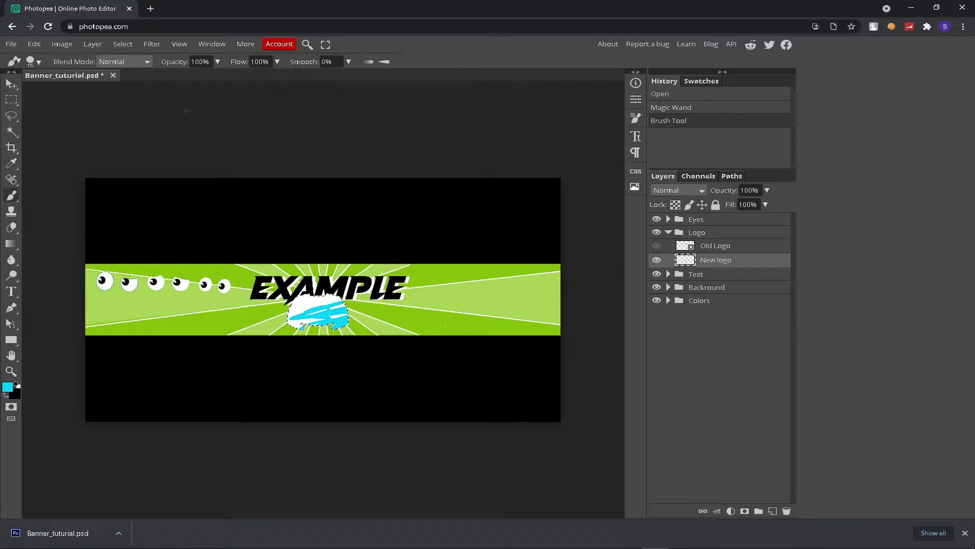
{"action": "left_click", "coordinate": [34, 61]}
{"action": "left_click_drag", "start_coordinate": [103, 90], "coordinate": [140, 91]}
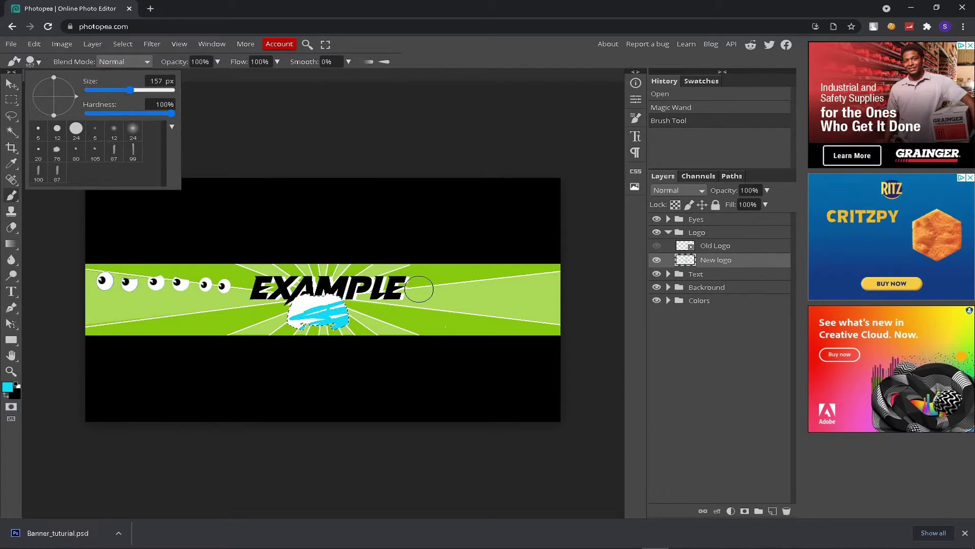
{"action": "left_click_drag", "start_coordinate": [306, 313], "coordinate": [351, 293]}
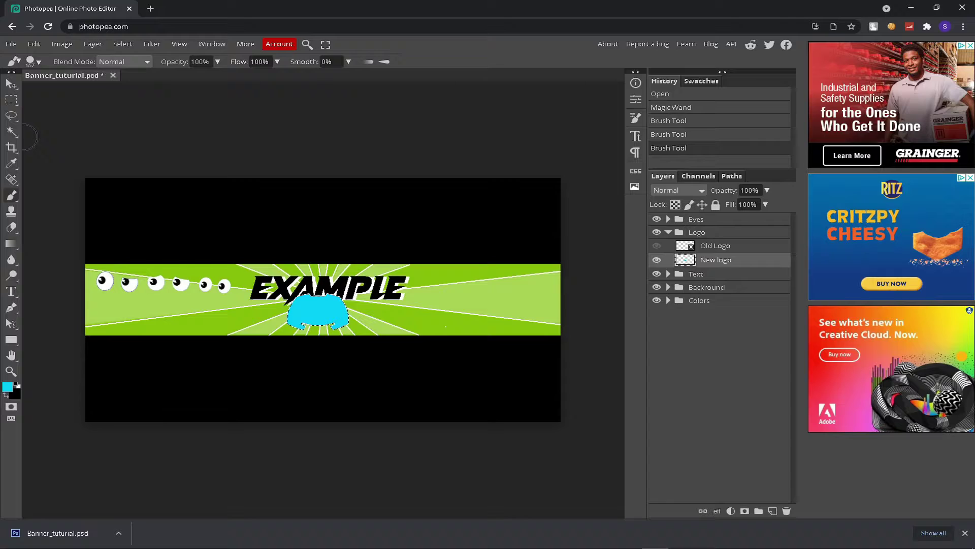
{"action": "left_click", "coordinate": [11, 115]}
{"action": "left_click", "coordinate": [458, 306]}
{"action": "key", "text": "v"}
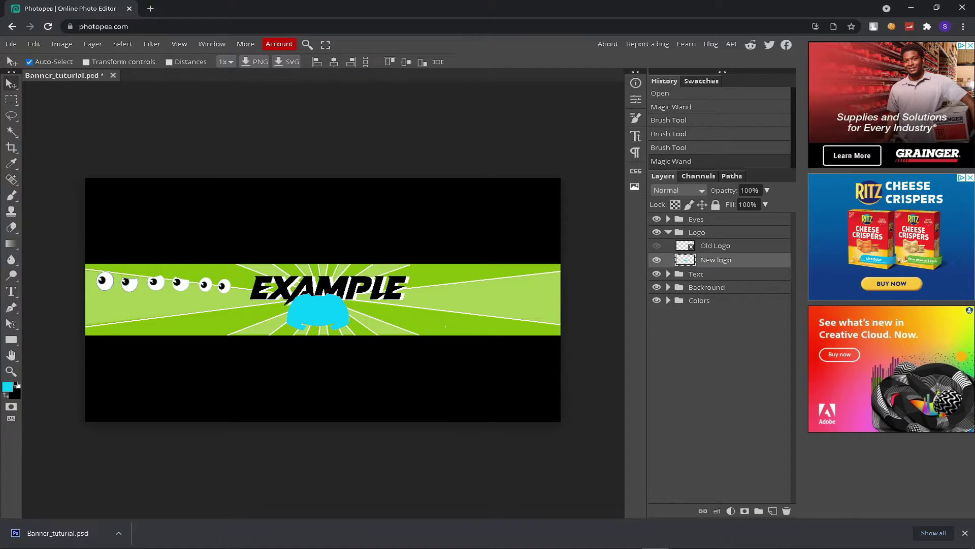
Hide the Normal and Sad eyes and drag the Question eyes onto the cyan blob.
{"action": "left_click", "coordinate": [669, 219]}
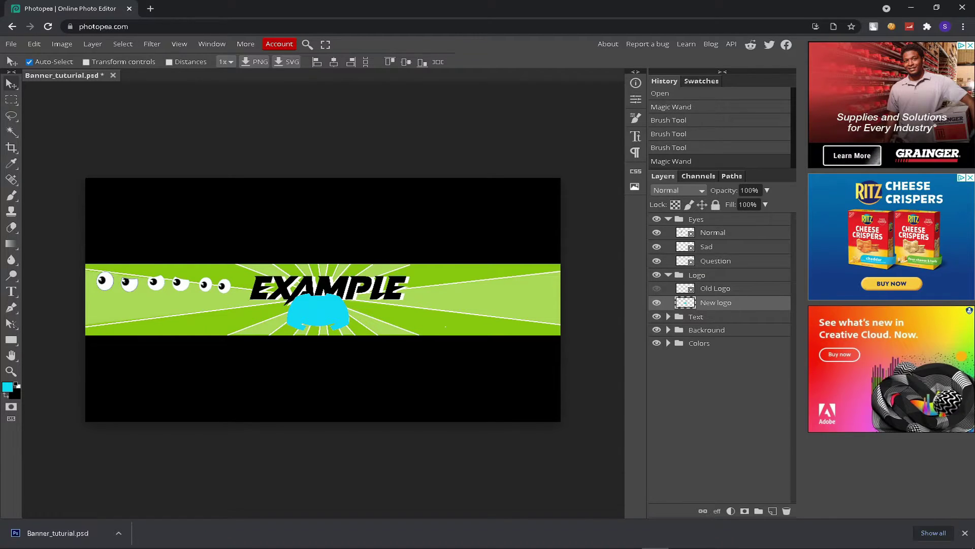
{"action": "left_click", "coordinate": [657, 246]}
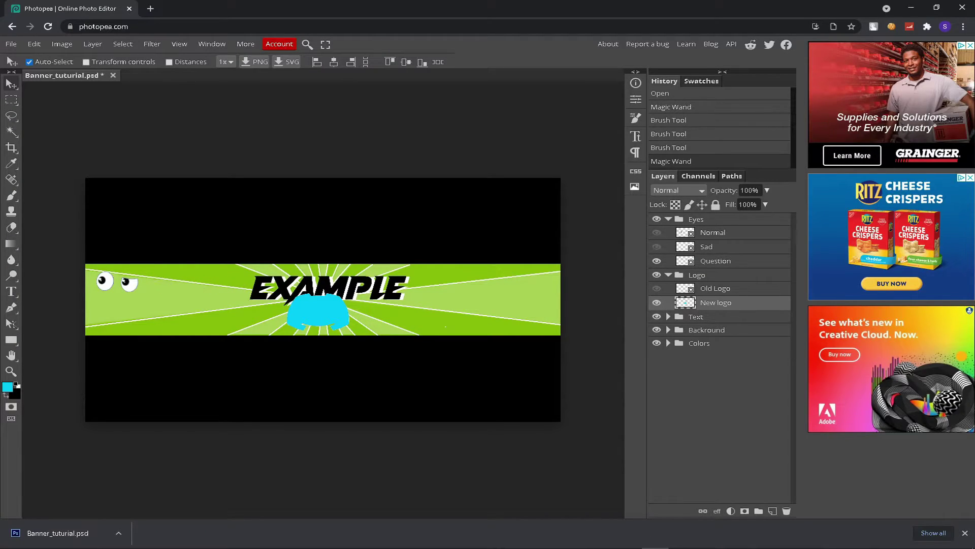
{"action": "left_click_drag", "start_coordinate": [116, 282], "coordinate": [319, 310]}
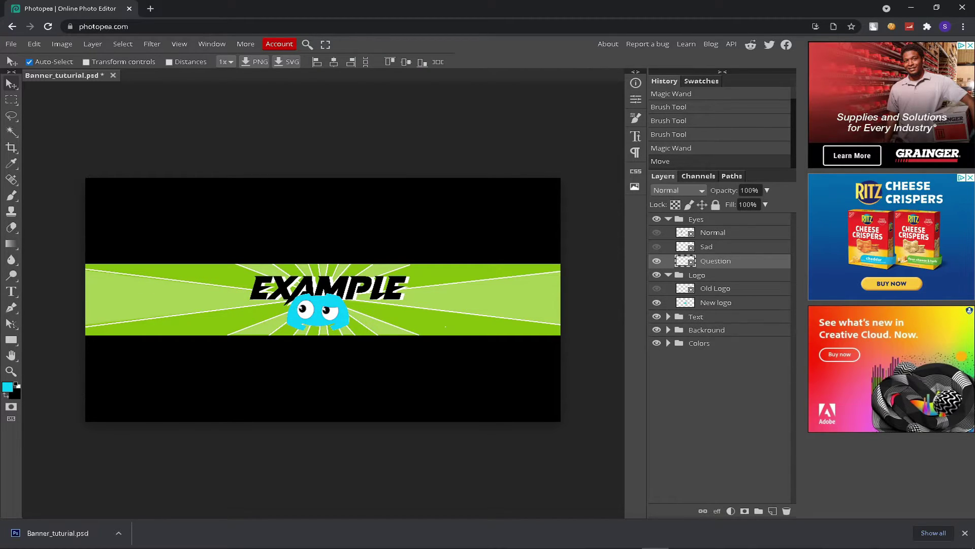
Free-transform the Question eyes slightly smaller into place, then collapse the Logo and Eyes groups.
{"action": "left_click", "coordinate": [35, 44]}
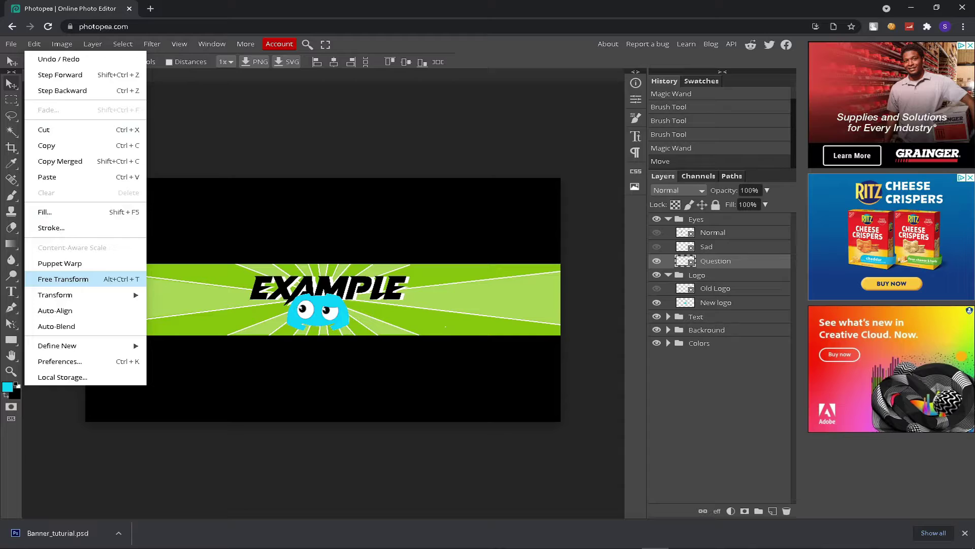
{"action": "left_click", "coordinate": [53, 281]}
{"action": "left_click_drag", "start_coordinate": [367, 355], "coordinate": [355, 347]}
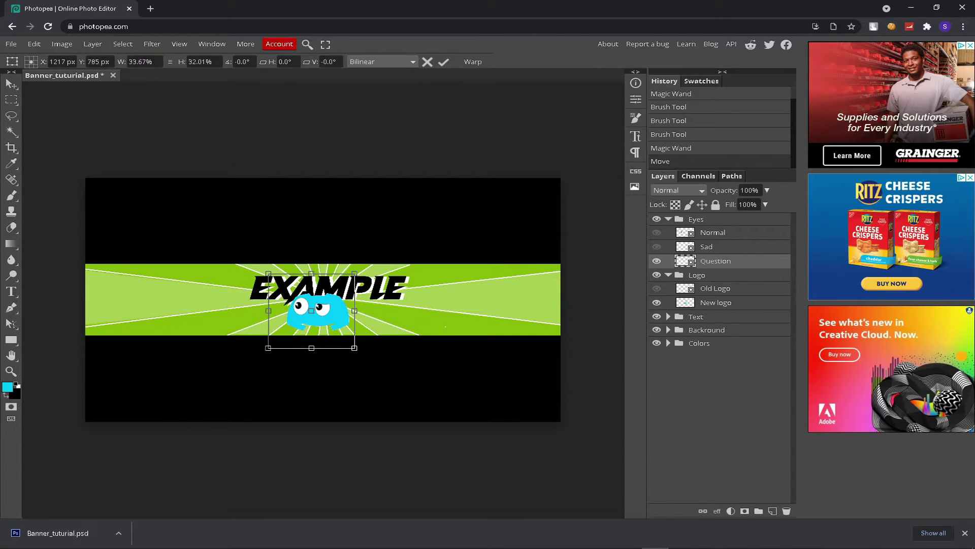
{"action": "left_click_drag", "start_coordinate": [311, 309], "coordinate": [317, 313]}
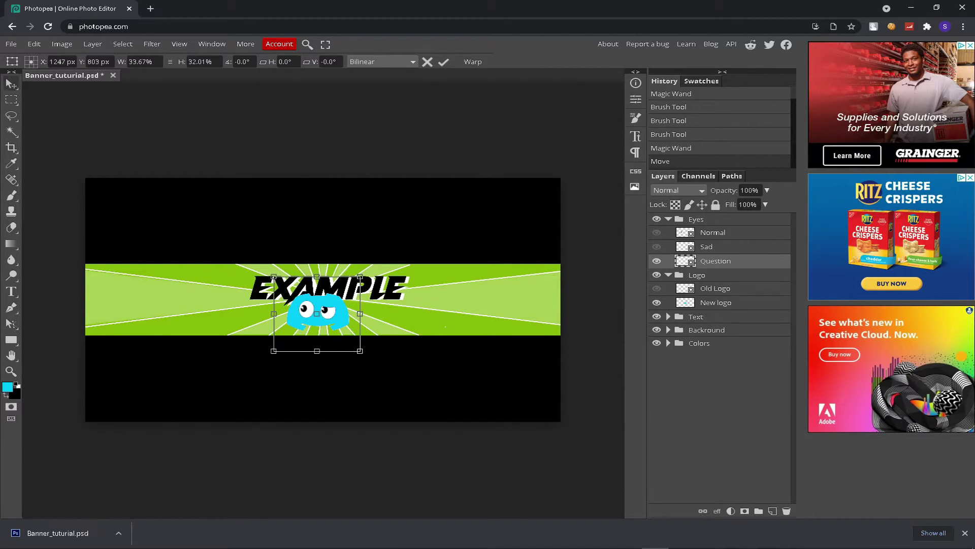
{"action": "key", "text": "Return"}
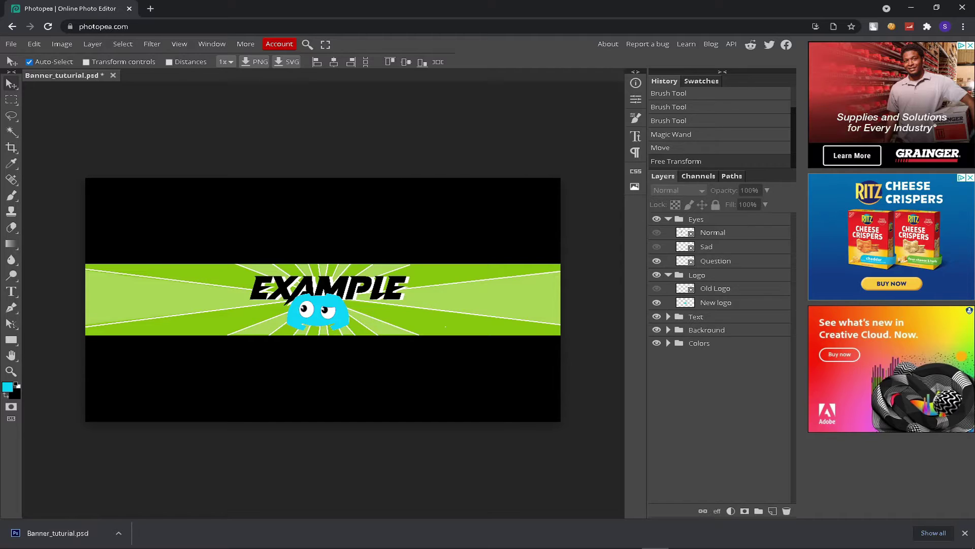
{"action": "left_click", "coordinate": [668, 274]}
{"action": "left_click", "coordinate": [668, 219]}
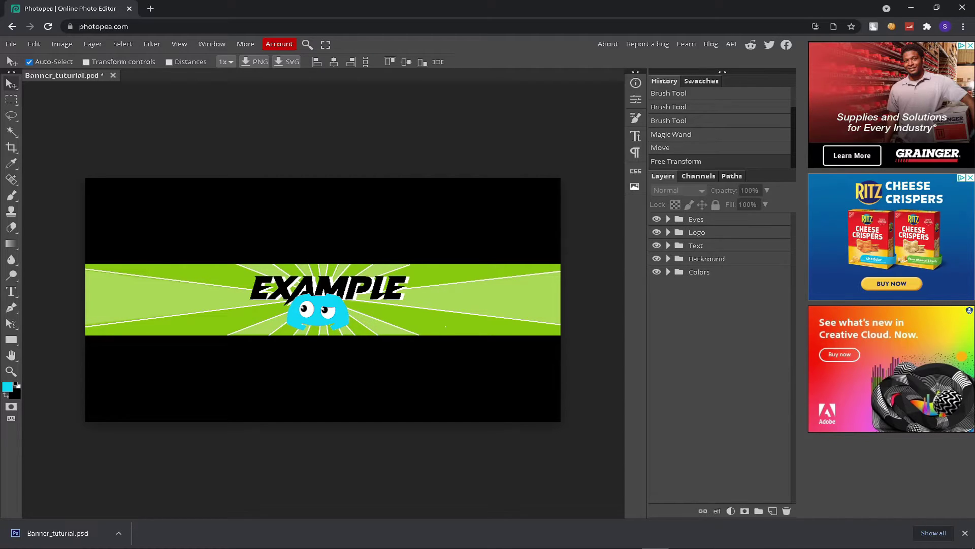
Replace the top Example text layer's EXAMPLE wording with ANDY.
{"action": "left_click", "coordinate": [668, 245]}
{"action": "left_click", "coordinate": [721, 258]}
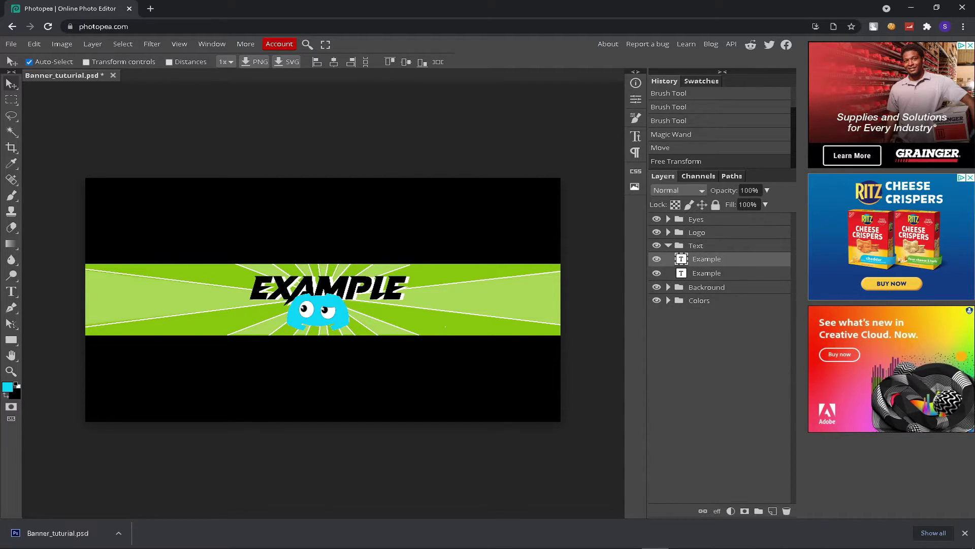
{"action": "left_click", "coordinate": [12, 291]}
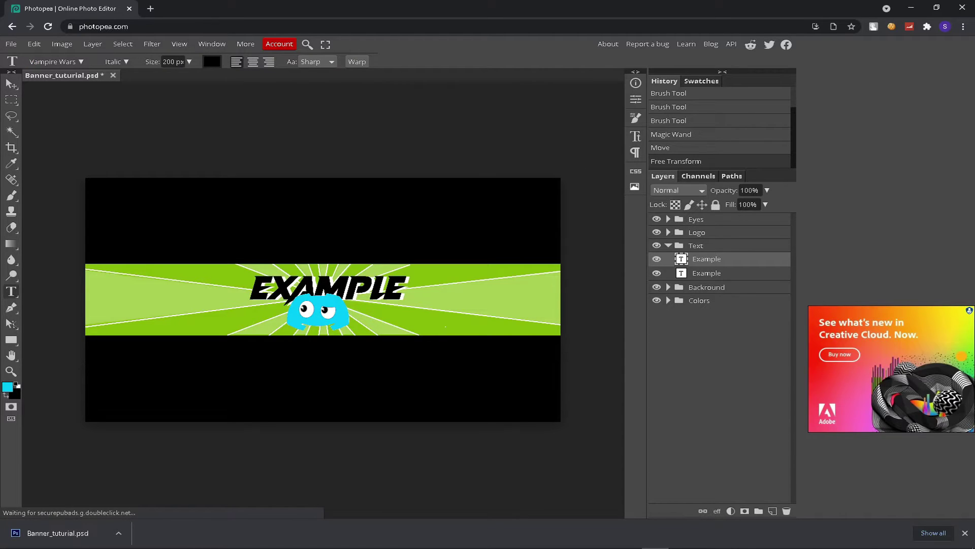
{"action": "left_click", "coordinate": [259, 290]}
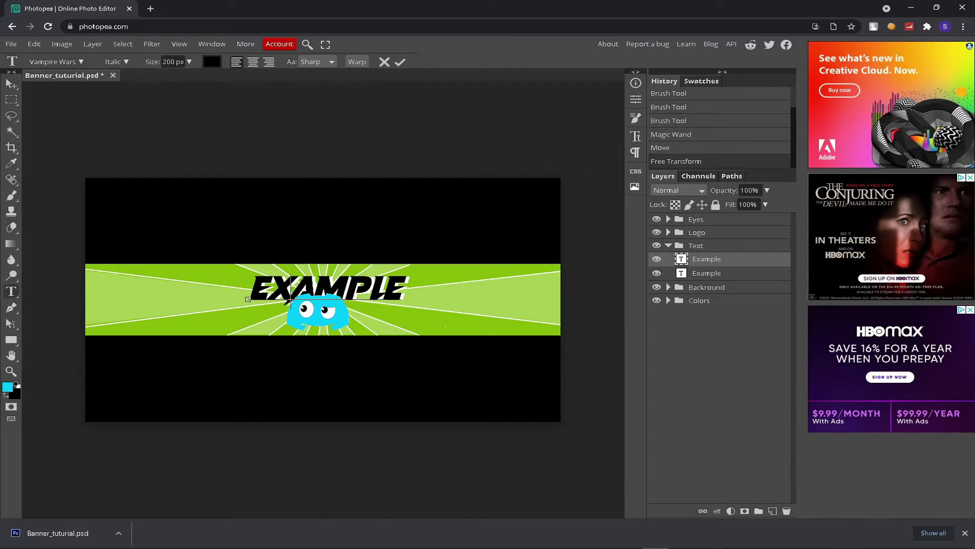
{"action": "key", "text": "ctrl+a"}
{"action": "type", "text": "ANDY"}
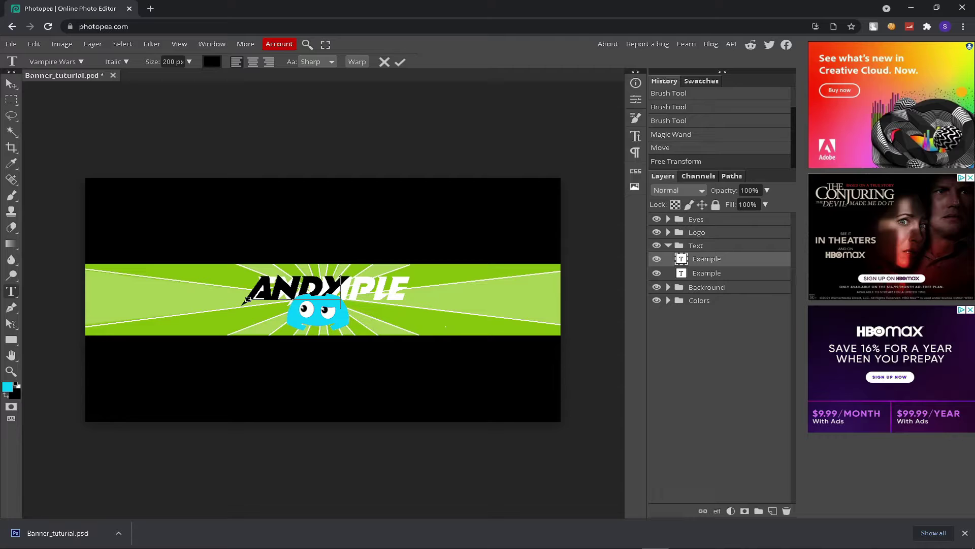
{"action": "left_click", "coordinate": [11, 83]}
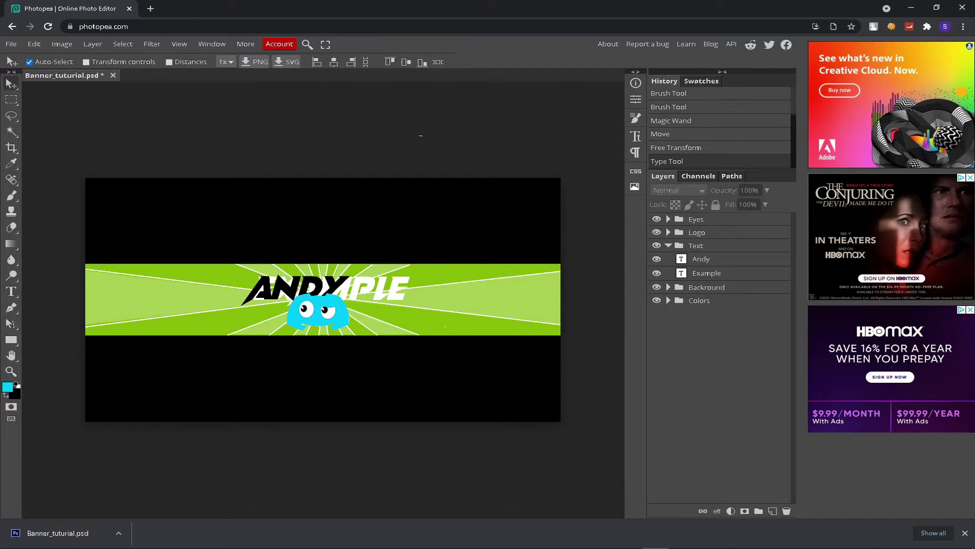
Start editing the second Example text layer with all its text selected.
{"action": "double_click", "coordinate": [706, 273]}
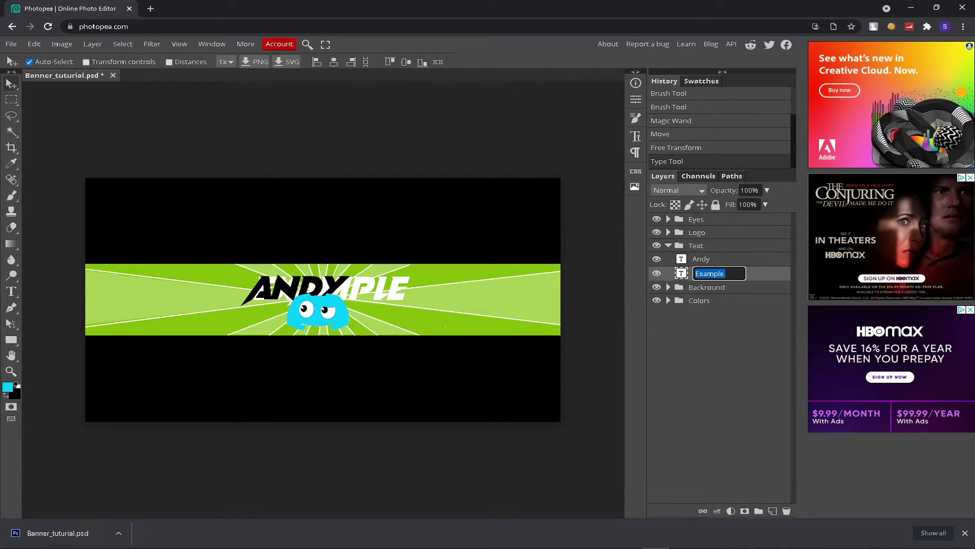
{"action": "key", "text": "Return"}
{"action": "left_click", "coordinate": [11, 291]}
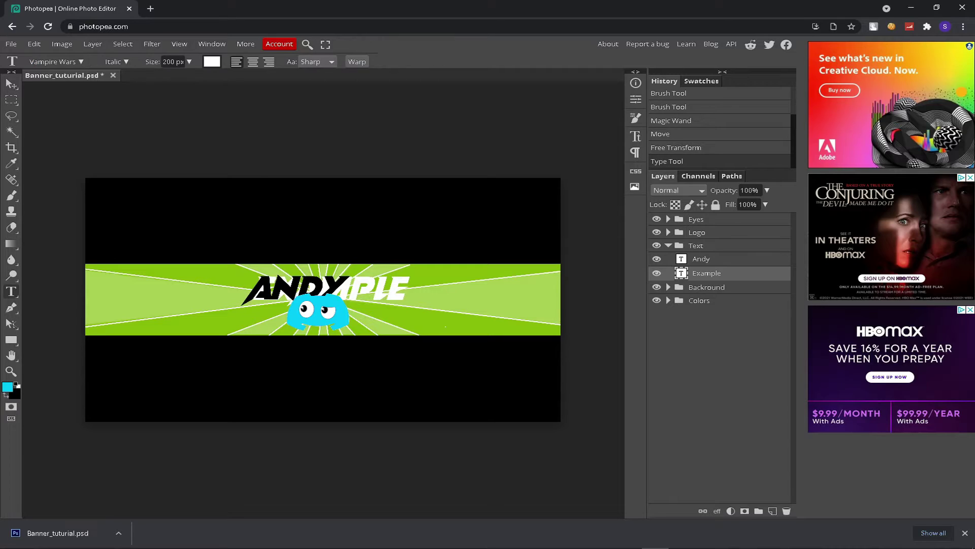
{"action": "left_click", "coordinate": [381, 288]}
{"action": "key", "text": "ctrl+a"}
{"action": "type", "text": "ANDY"}
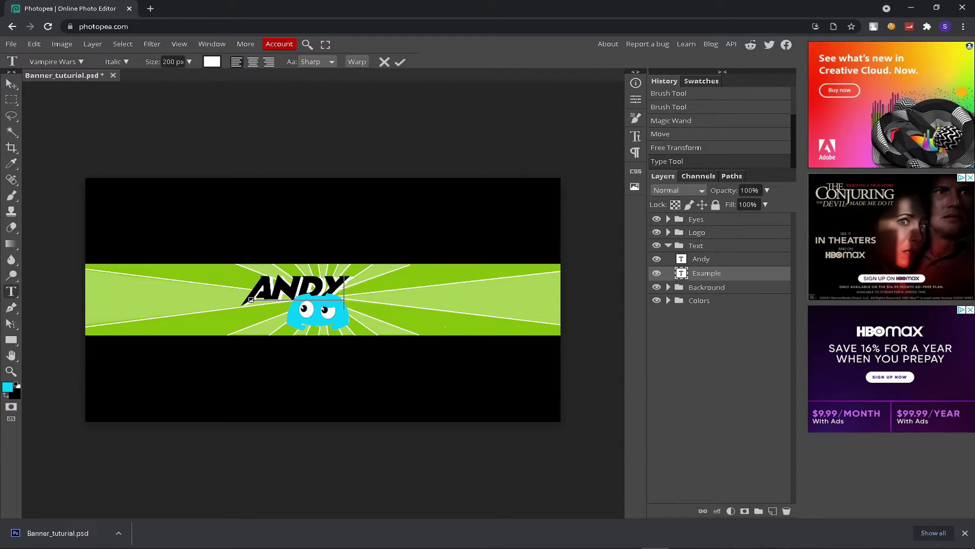
Commit the second ANDY, centre the text, and line up the white copy behind it.
{"action": "left_click", "coordinate": [12, 83]}
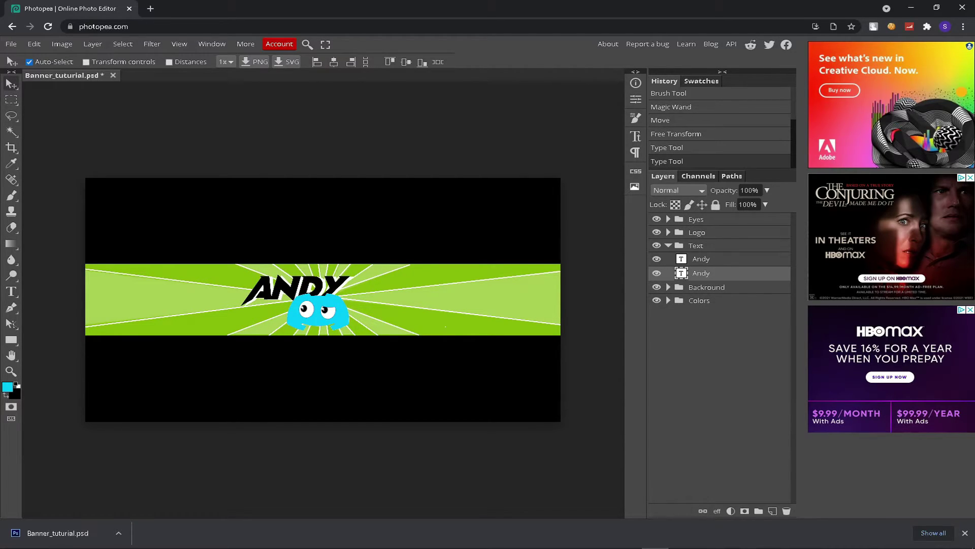
{"action": "left_click", "coordinate": [696, 245]}
{"action": "left_click_drag", "start_coordinate": [297, 288], "coordinate": [327, 282]}
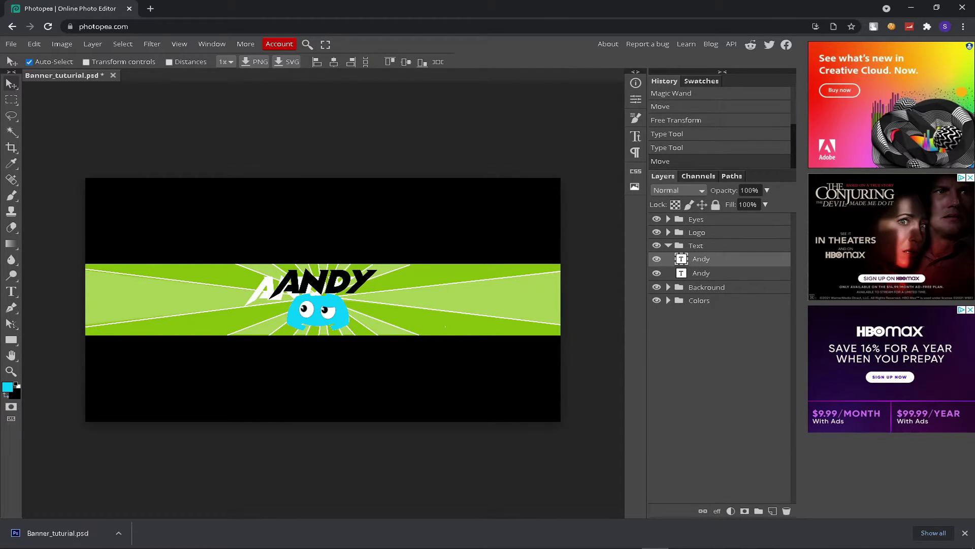
{"action": "left_click", "coordinate": [701, 273]}
{"action": "left_click_drag", "start_coordinate": [267, 288], "coordinate": [294, 284]}
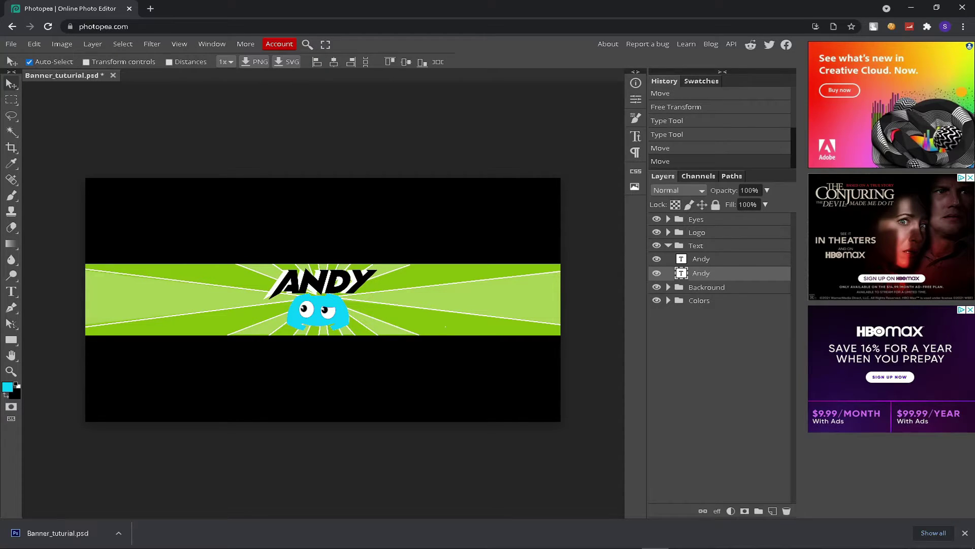
{"action": "right_click", "coordinate": [701, 258]}
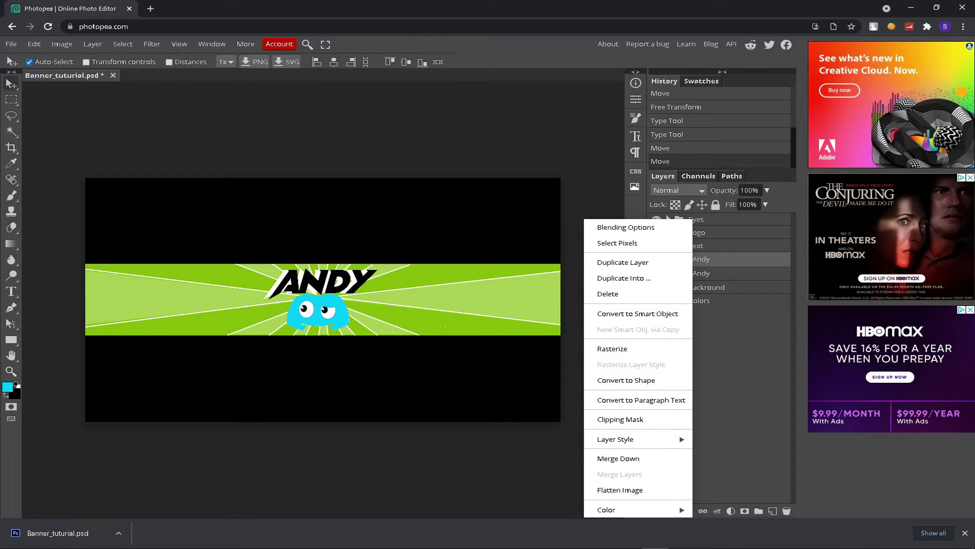
Merge the two Andy layers and distort ANDY into a slanted shape above the blob.
{"action": "left_click", "coordinate": [618, 458]}
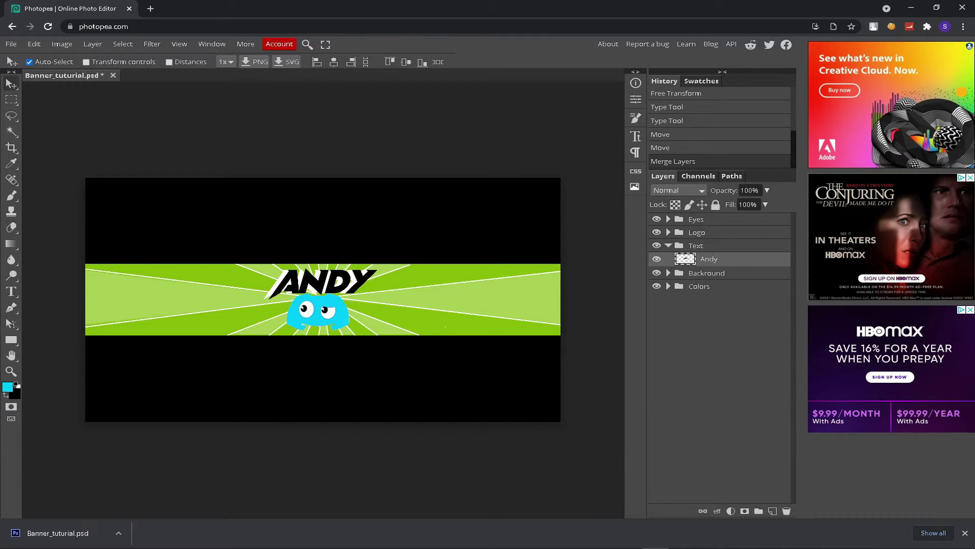
{"action": "key", "text": "Up"}
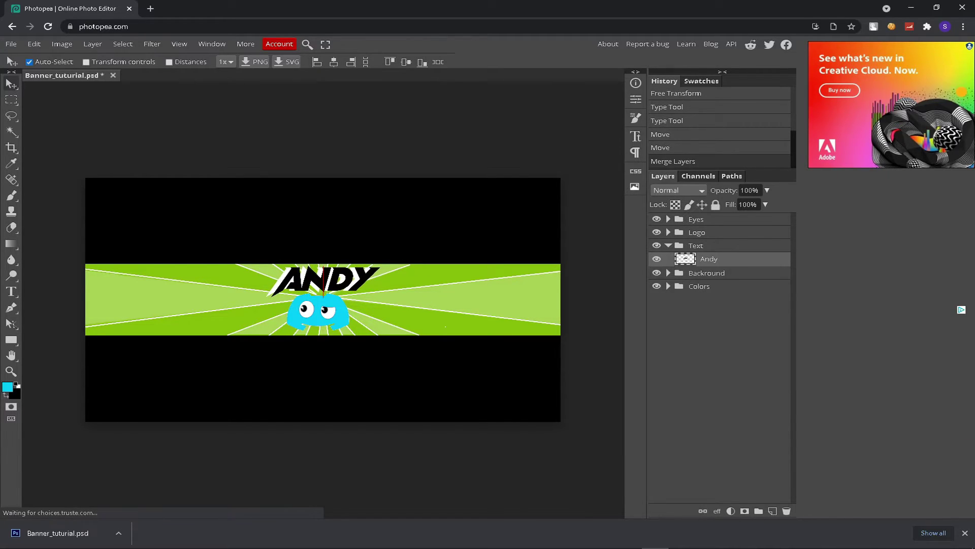
{"action": "left_click", "coordinate": [33, 44]}
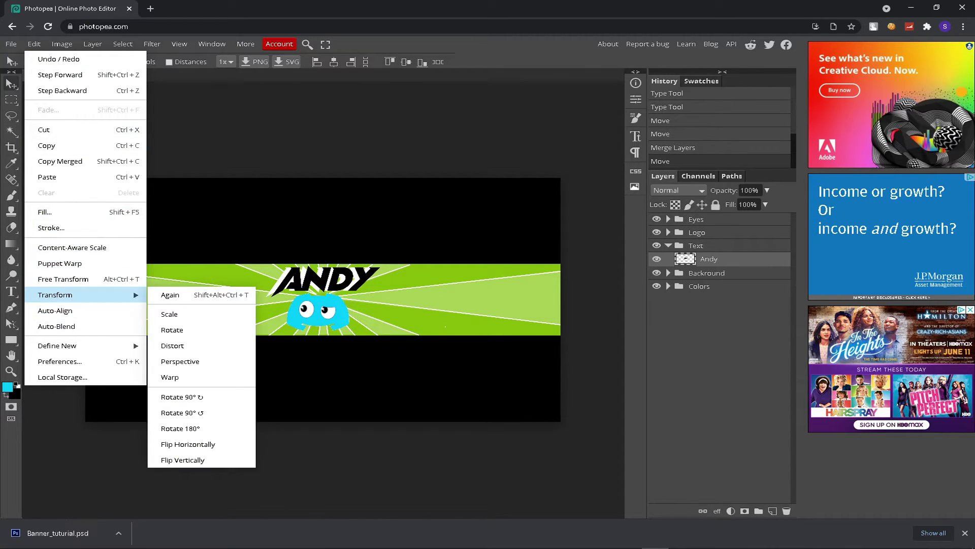
{"action": "left_click", "coordinate": [172, 345]}
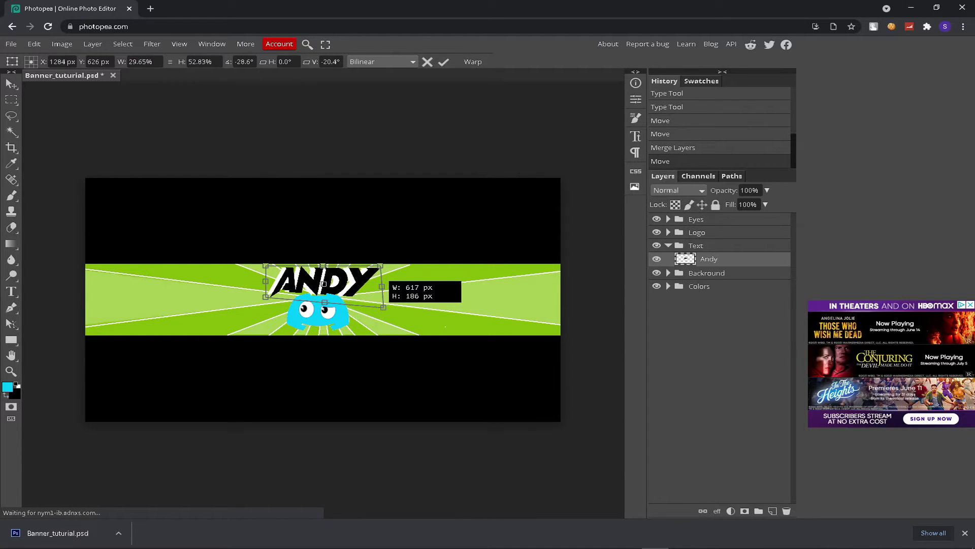
{"action": "left_click_drag", "start_coordinate": [381, 280], "coordinate": [402, 311]}
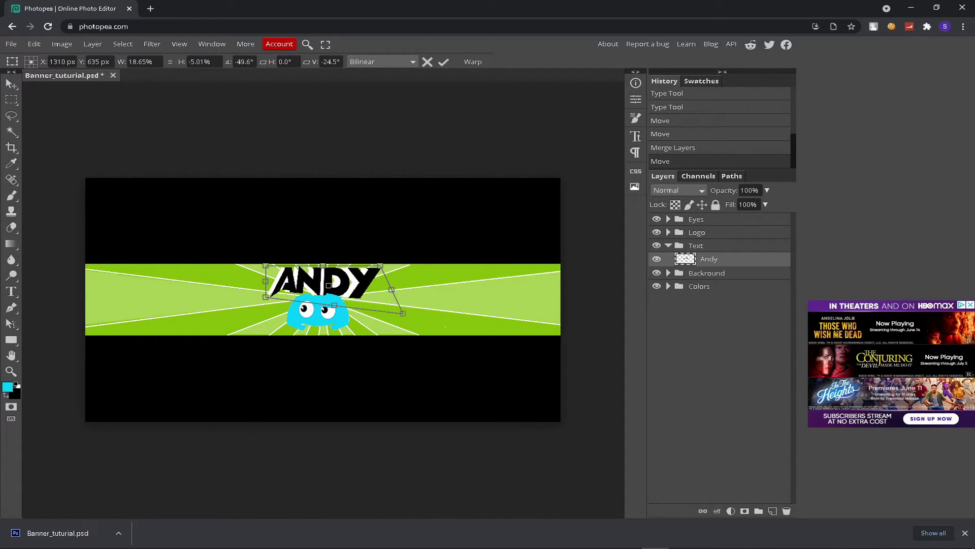
{"action": "left_click_drag", "start_coordinate": [265, 294], "coordinate": [246, 328]}
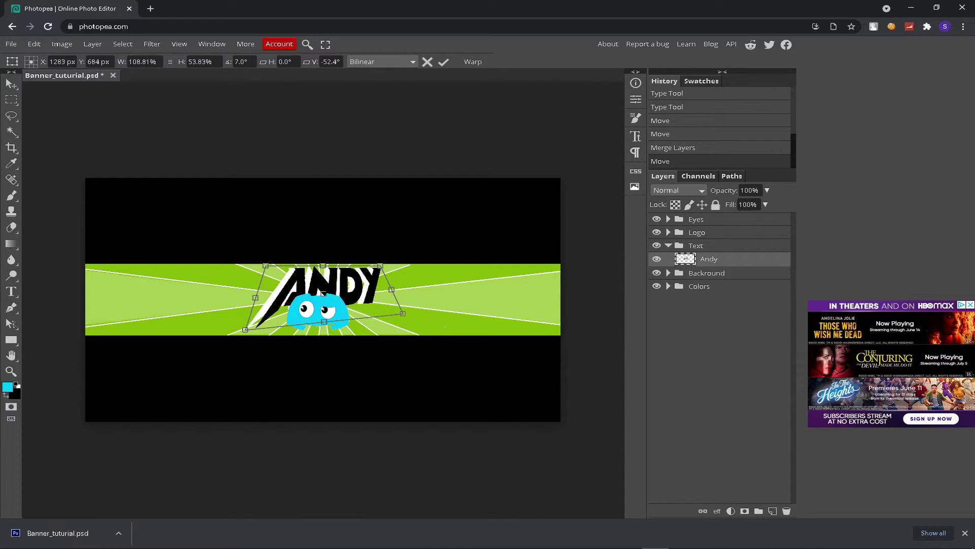
{"action": "left_click_drag", "start_coordinate": [321, 293], "coordinate": [313, 291]}
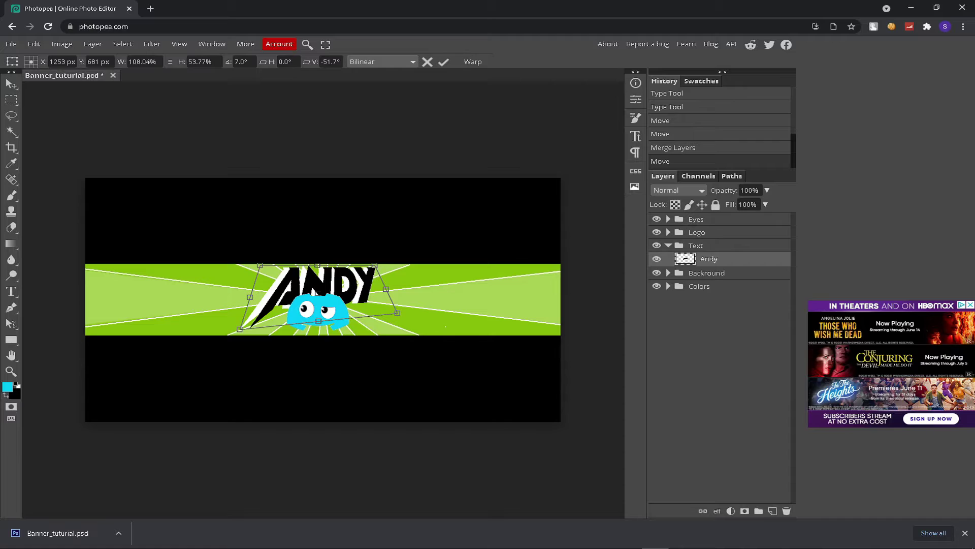
{"action": "key", "text": "Return"}
Hide the green, pink, red and purple backgrounds and select the light-blue colour layer.
{"action": "left_click", "coordinate": [656, 286]}
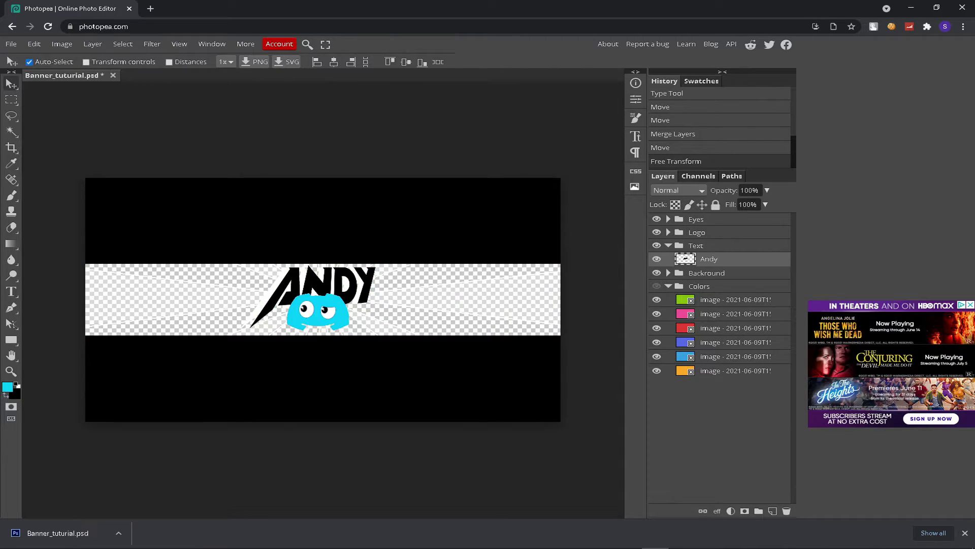
{"action": "left_click", "coordinate": [658, 299]}
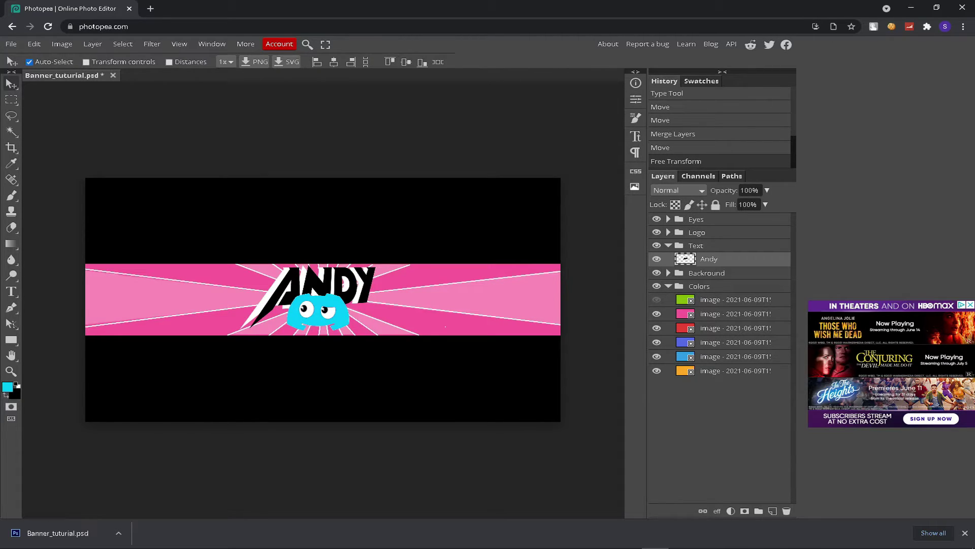
{"action": "left_click", "coordinate": [657, 313]}
{"action": "left_click", "coordinate": [657, 328]}
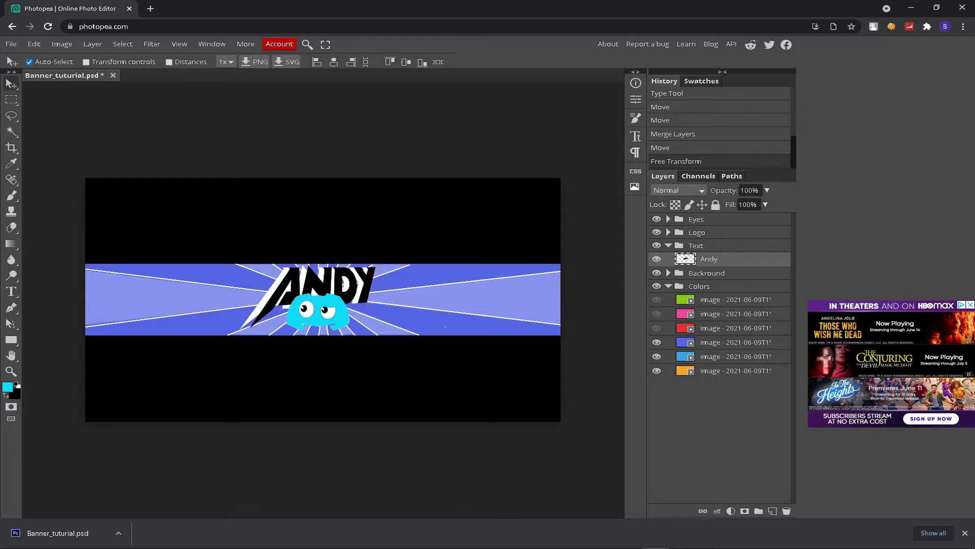
{"action": "left_click", "coordinate": [657, 342]}
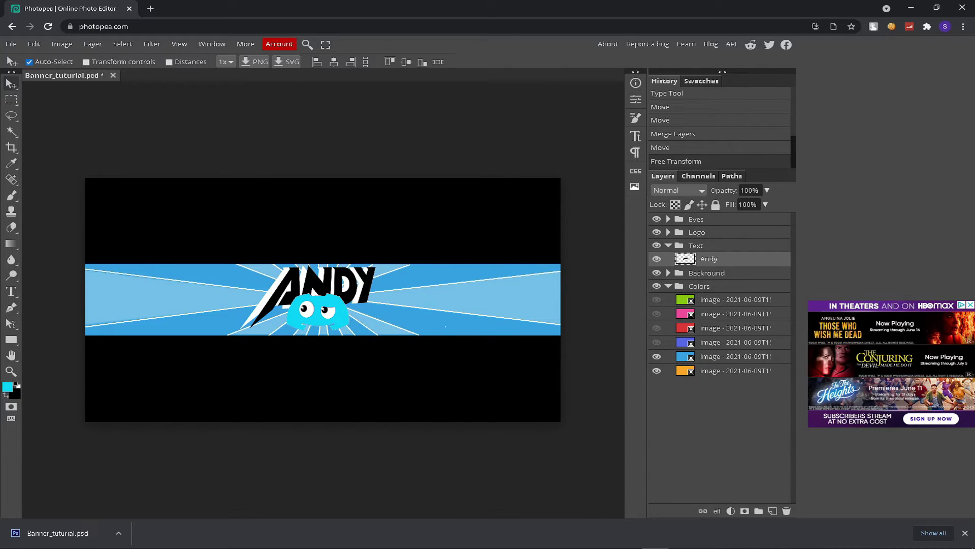
{"action": "left_click", "coordinate": [723, 355]}
Check the light-blue layer's options and opacity, then bring up the Filter menu.
{"action": "right_click", "coordinate": [689, 356]}
{"action": "key", "text": "Escape"}
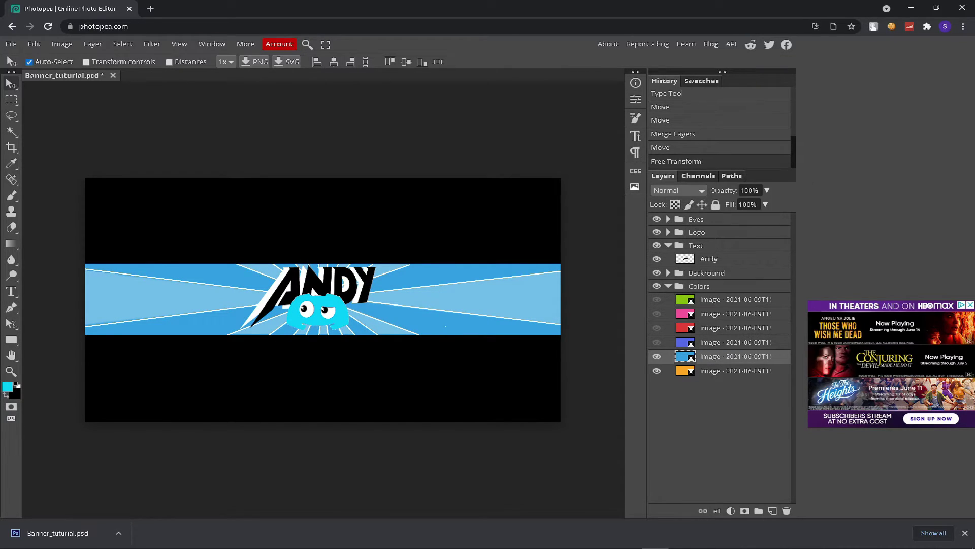
{"action": "left_click", "coordinate": [766, 190]}
{"action": "left_click", "coordinate": [93, 43]}
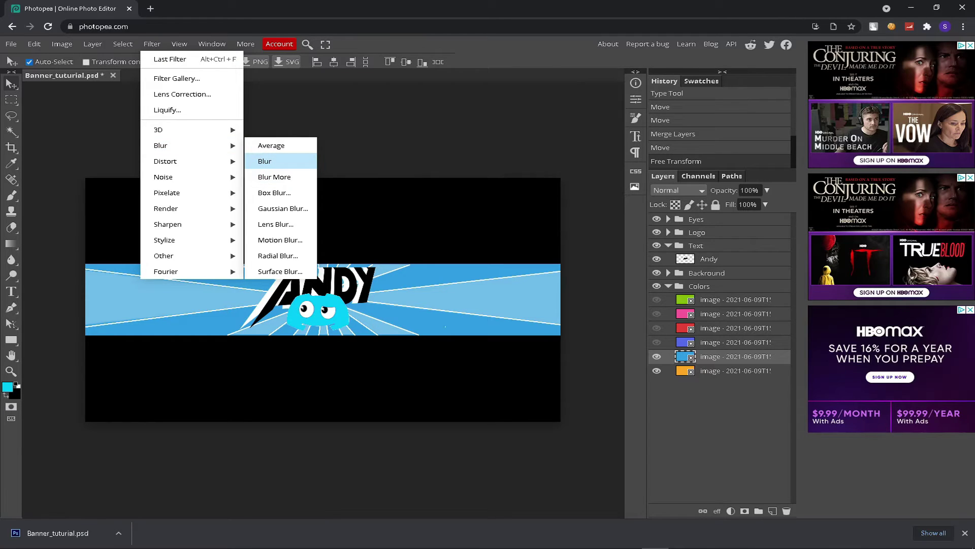
Apply Blur and then Blur More to the light blue background layer.
{"action": "left_click", "coordinate": [264, 161]}
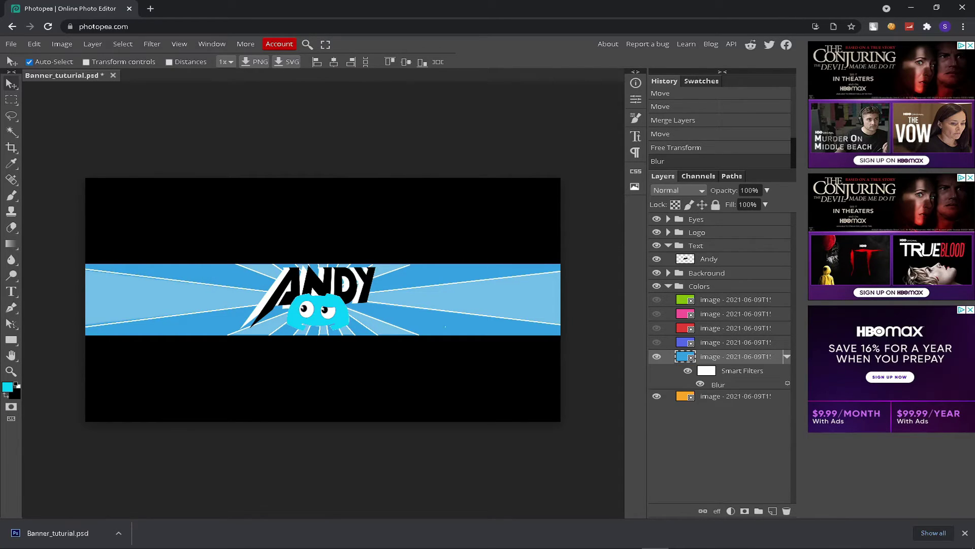
{"action": "left_click", "coordinate": [151, 44]}
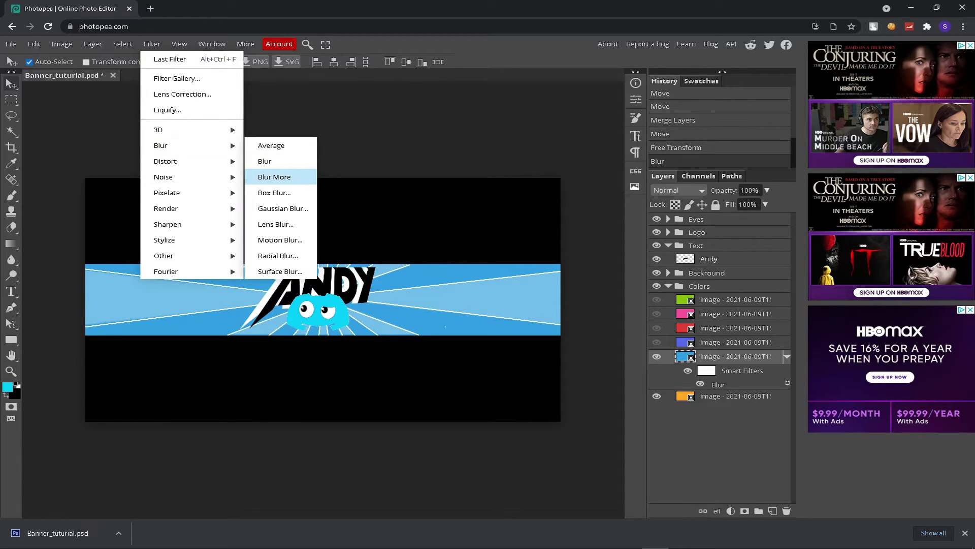
{"action": "left_click", "coordinate": [275, 177]}
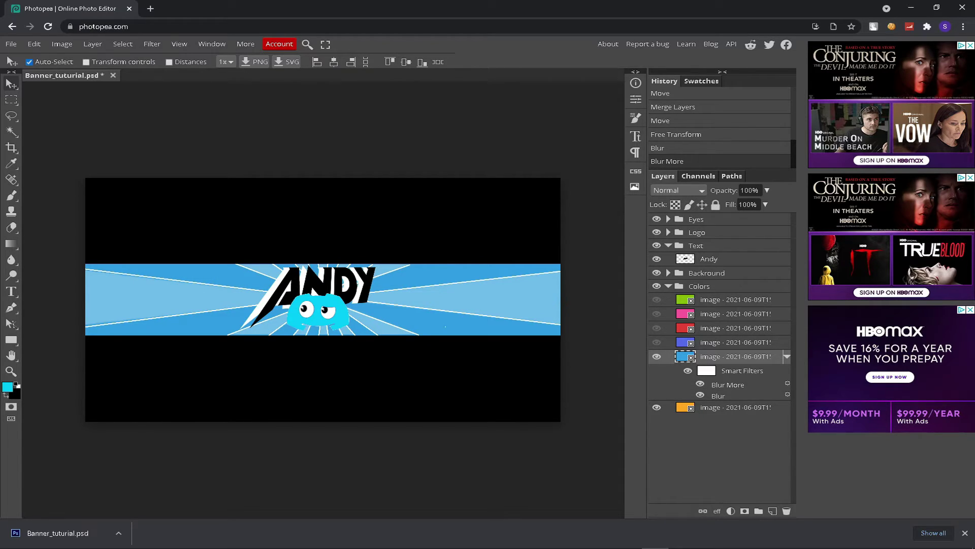
{"action": "left_click", "coordinate": [152, 44]}
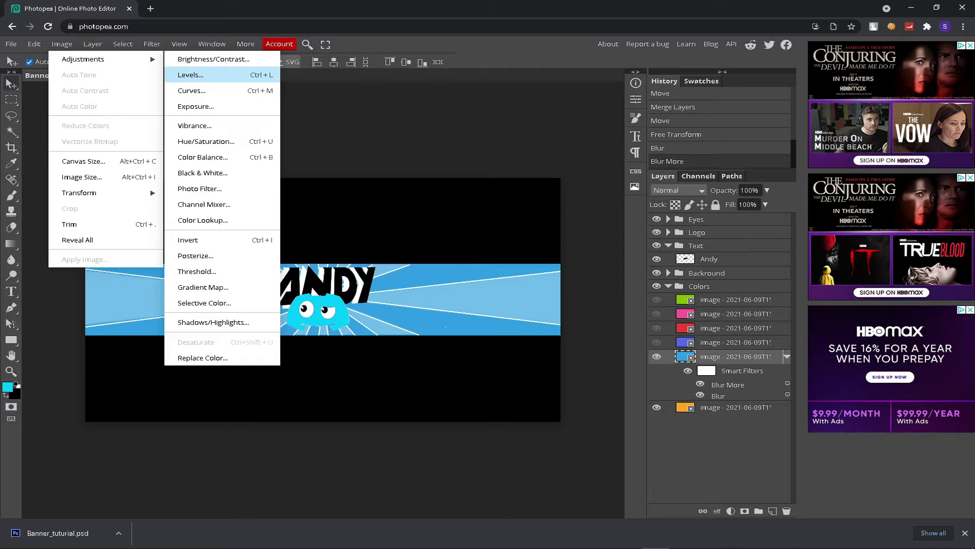
Raise the blurred background's brightness to 11 and expand the Logo group.
{"action": "left_click", "coordinate": [212, 59]}
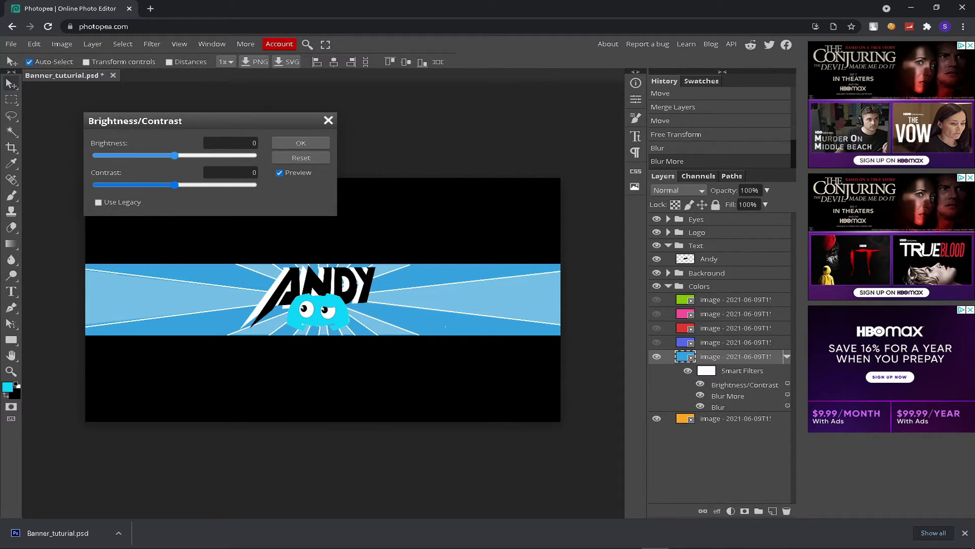
{"action": "left_click_drag", "start_coordinate": [174, 155], "coordinate": [197, 156]}
{"action": "key", "text": "Return"}
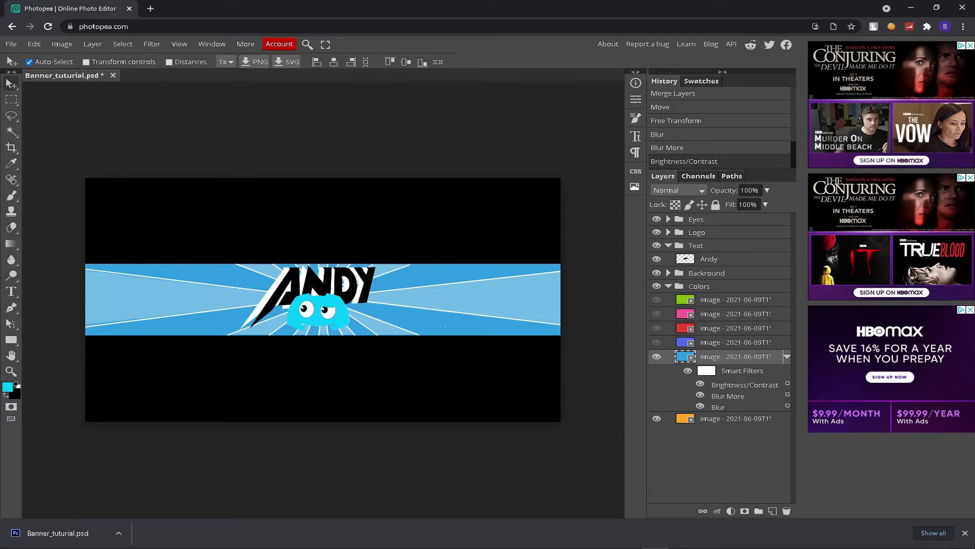
{"action": "left_click", "coordinate": [668, 231]}
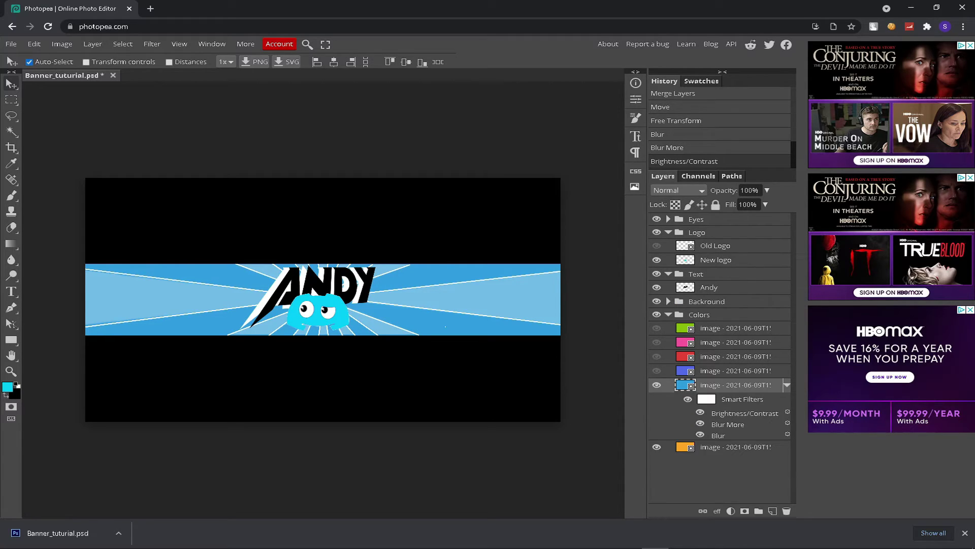
Open Layer Style for New logo and enable Outer Glow in Normal blend mode.
{"action": "double_click", "coordinate": [716, 260]}
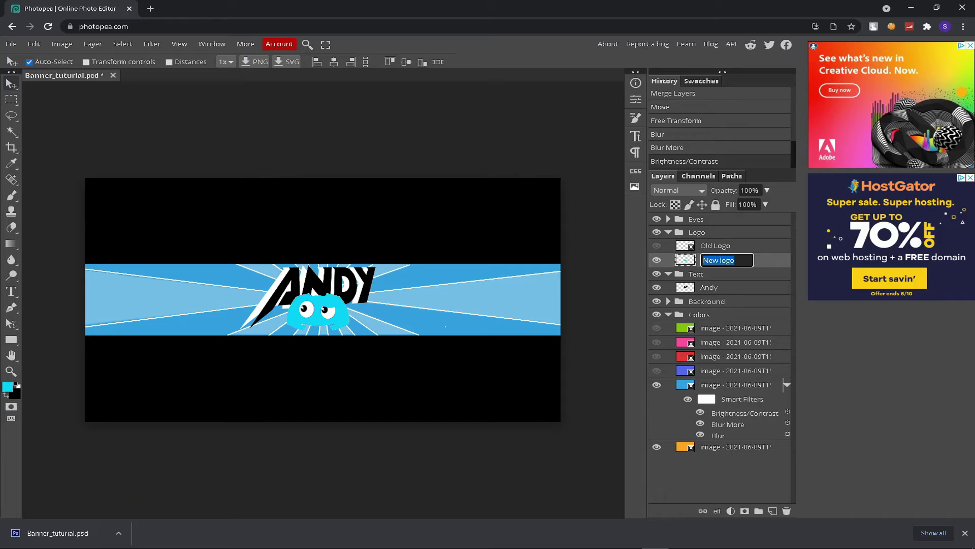
{"action": "key", "text": "Return"}
{"action": "double_click", "coordinate": [686, 260]}
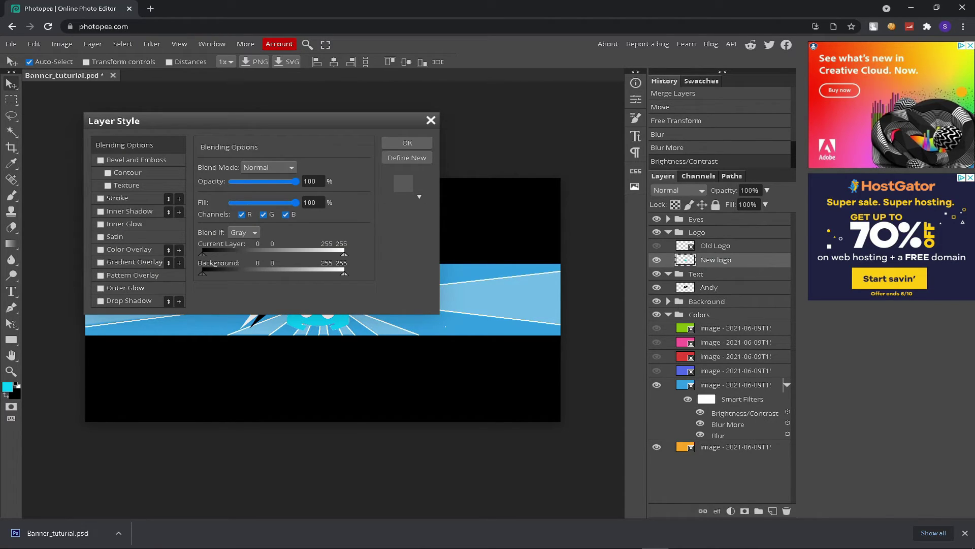
{"action": "left_click", "coordinate": [100, 288]}
{"action": "left_click_drag", "start_coordinate": [252, 120], "coordinate": [550, 117]}
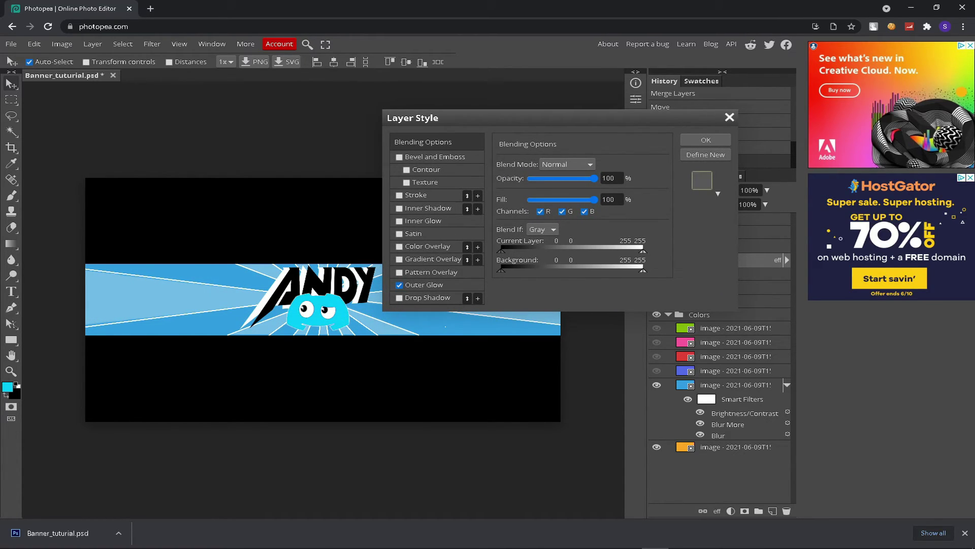
{"action": "left_click", "coordinate": [567, 164]}
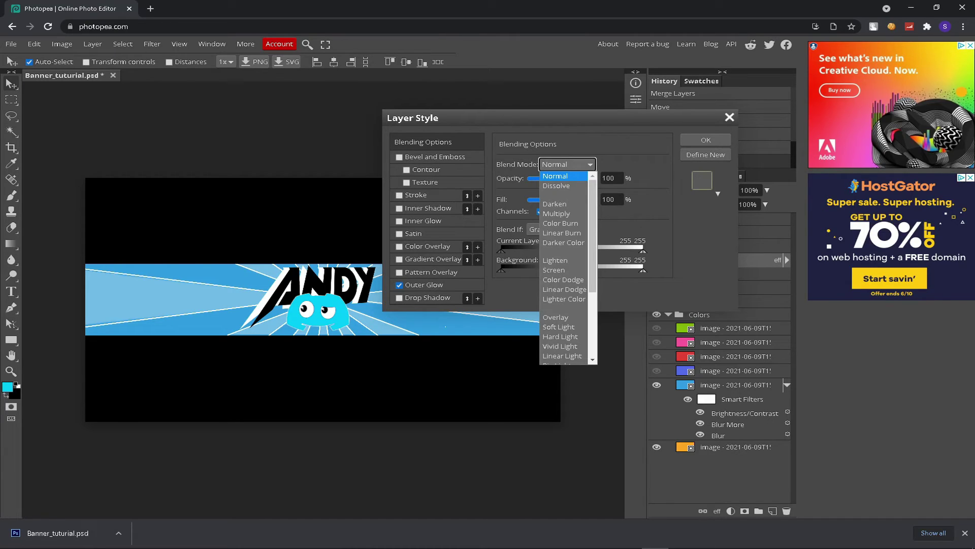
{"action": "left_click", "coordinate": [565, 175]}
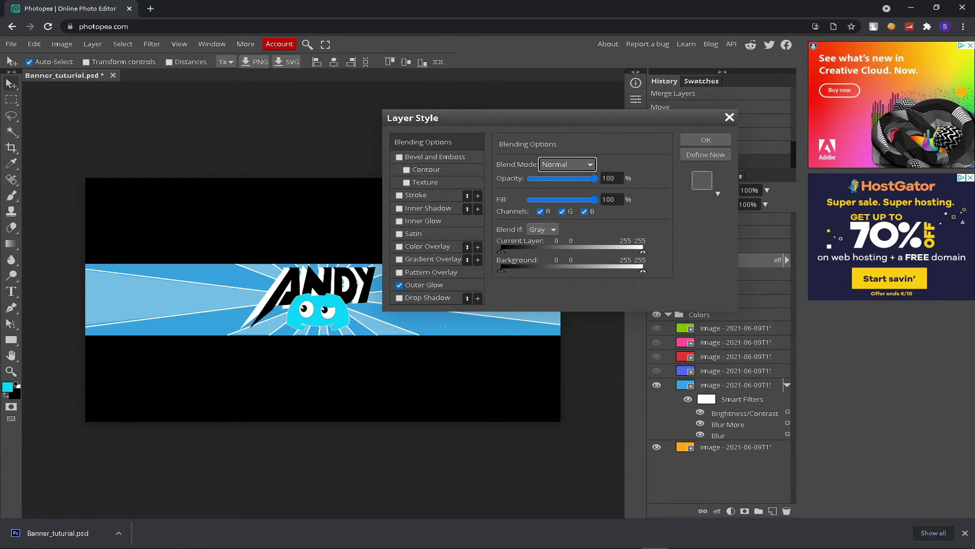
{"action": "left_click", "coordinate": [424, 284]}
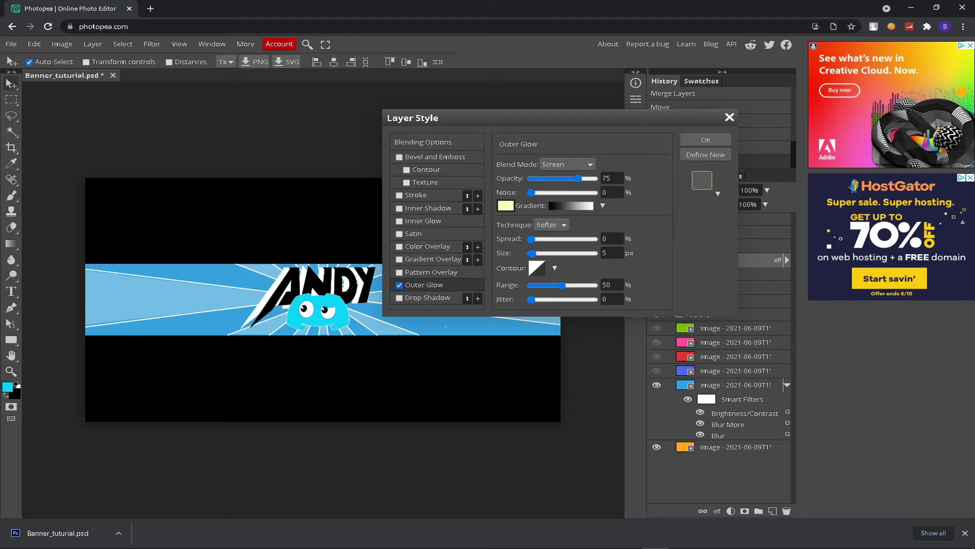
Make the glow white at 100% opacity and size 63 px, and enable Drop Shadow.
{"action": "left_click_drag", "start_coordinate": [579, 178], "coordinate": [598, 178]}
{"action": "left_click_drag", "start_coordinate": [532, 253], "coordinate": [550, 254]}
{"action": "left_click", "coordinate": [505, 206]}
{"action": "left_click", "coordinate": [95, 140]}
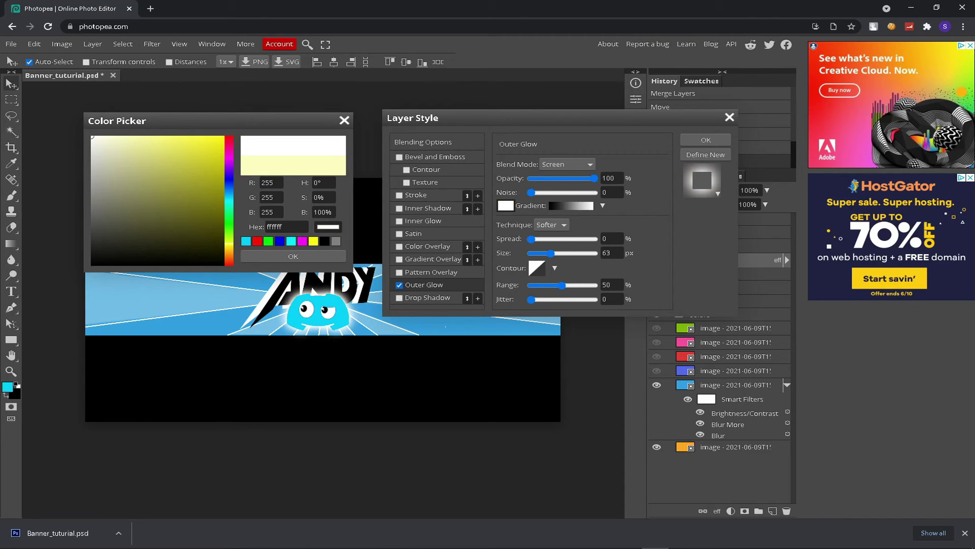
{"action": "left_click", "coordinate": [292, 256]}
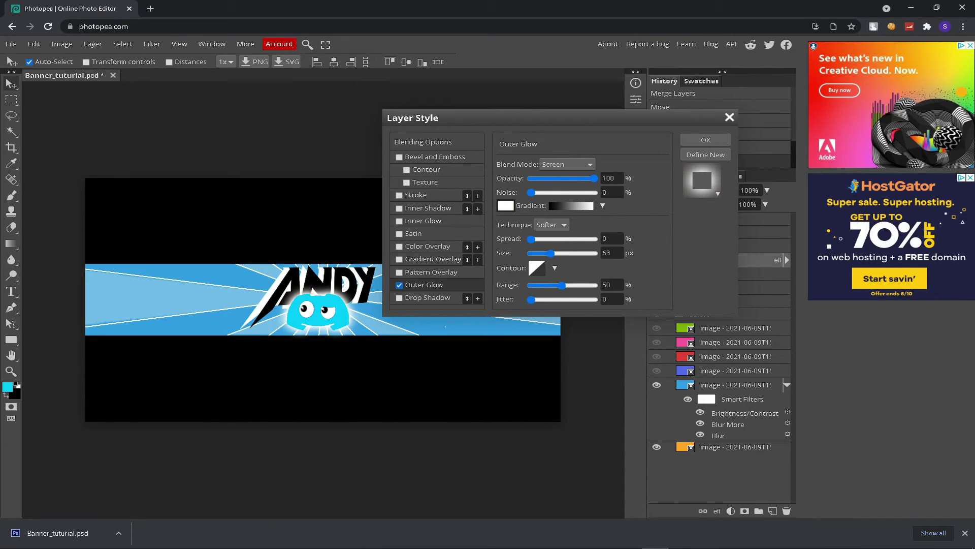
{"action": "left_click", "coordinate": [428, 297]}
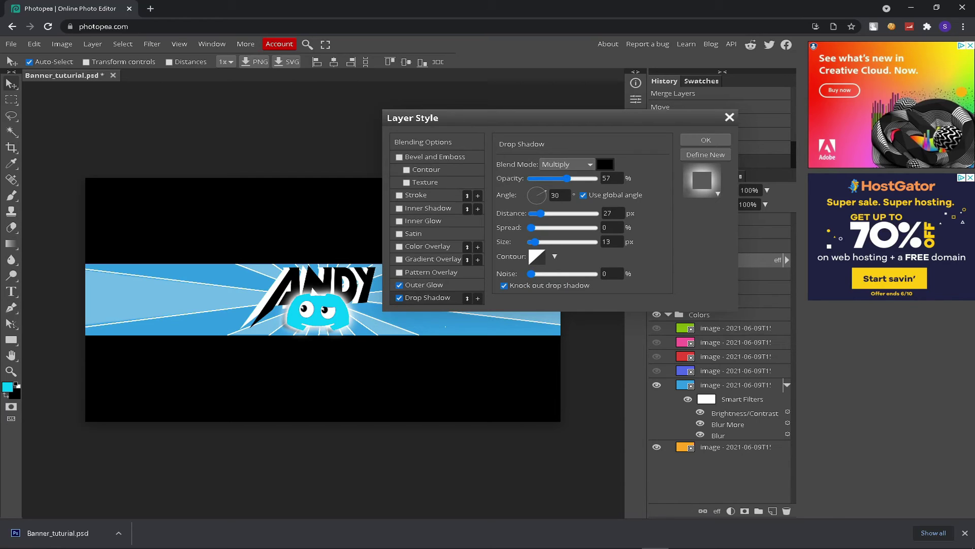
Set the drop shadow to 90% opacity with greater distance, and confirm the style.
{"action": "left_click_drag", "start_coordinate": [567, 178], "coordinate": [594, 179]}
{"action": "left_click_drag", "start_coordinate": [541, 212], "coordinate": [540, 212]}
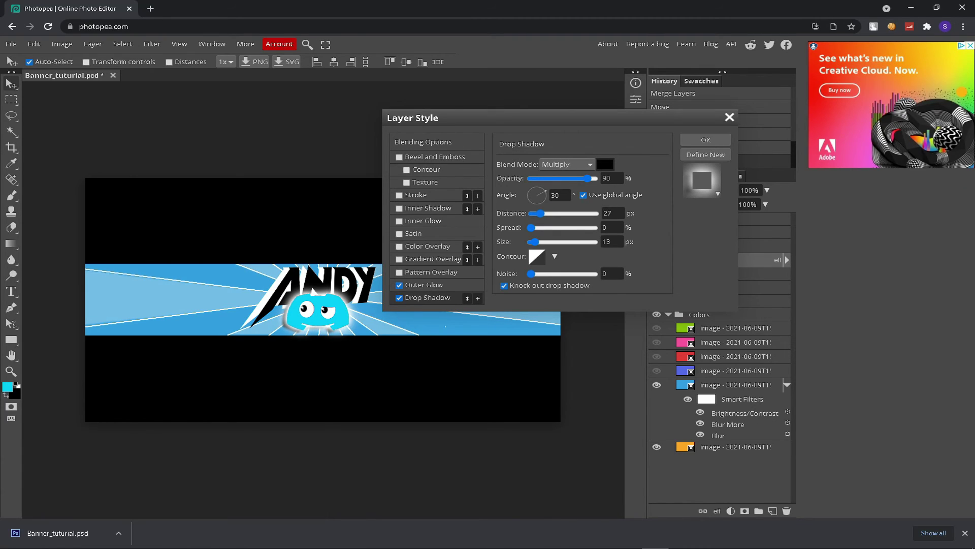
{"action": "left_click", "coordinate": [706, 140]}
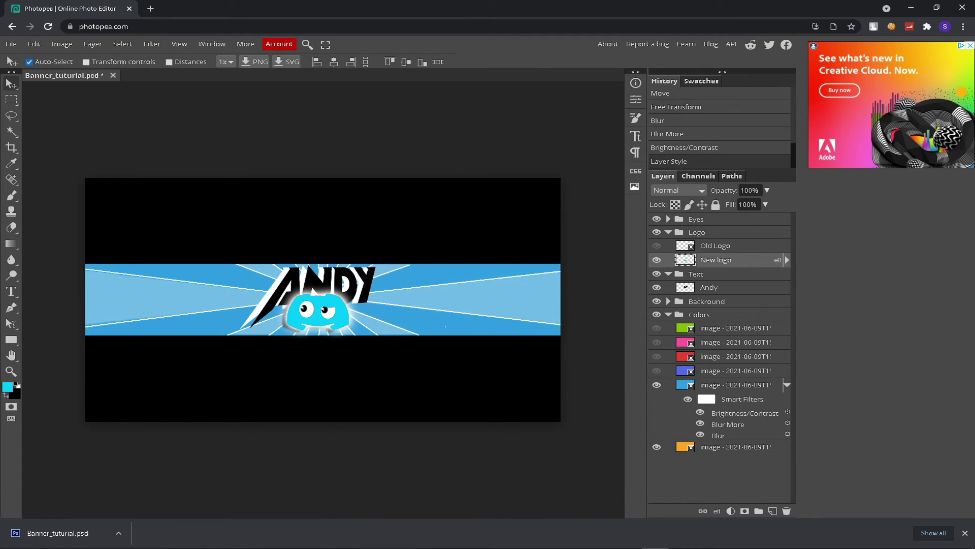